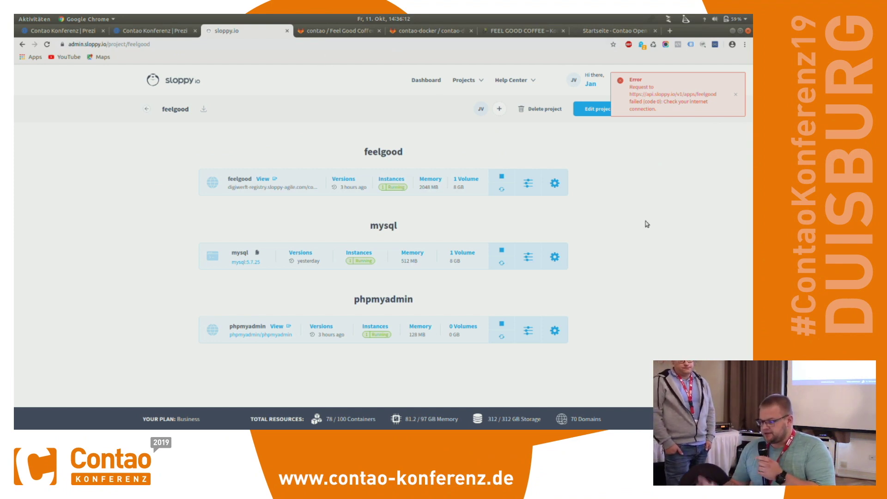
# Open the feelgood app's settings and review its Docker image, networking and environment variables
pyautogui.click(554, 183)
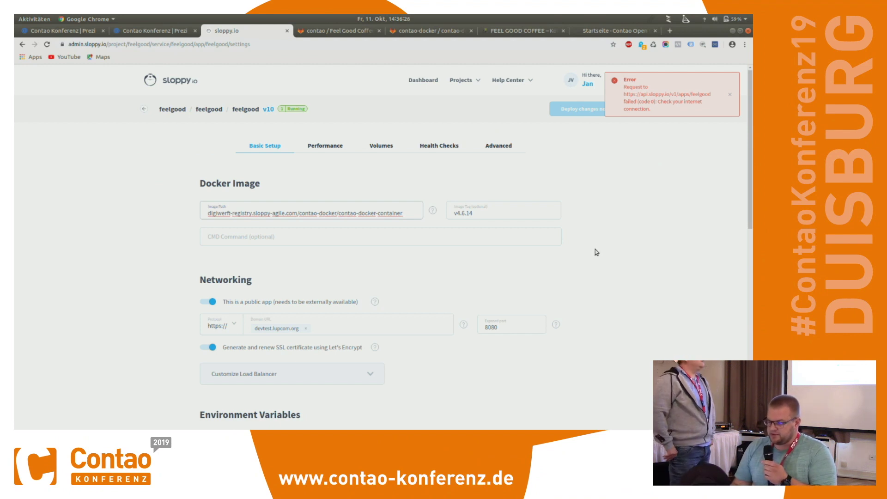
pyautogui.scroll(-6, 596, 251)
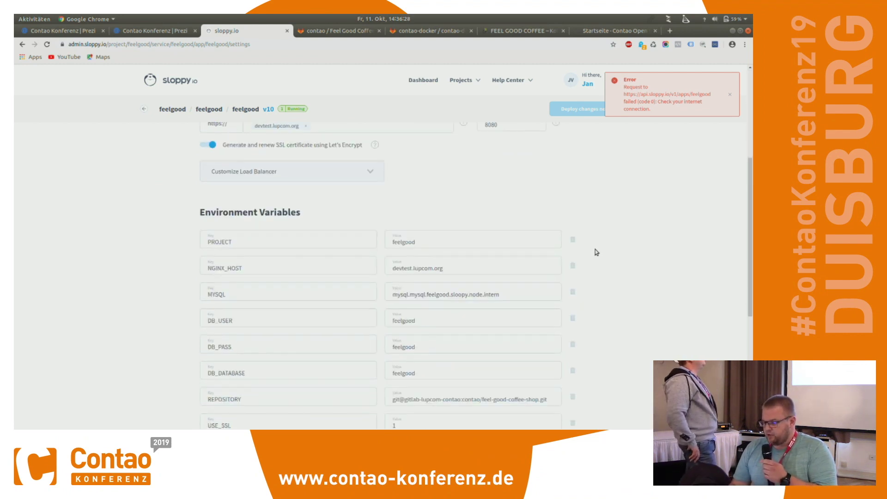
pyautogui.scroll(1, 595, 250)
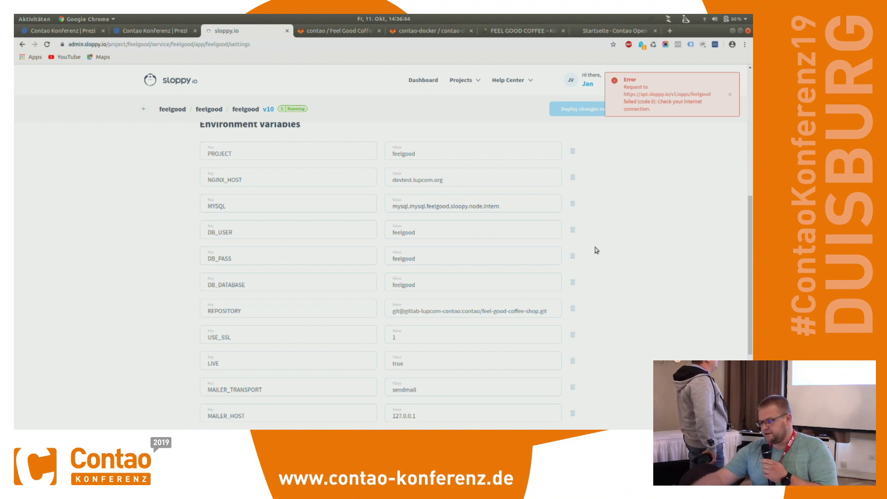
pyautogui.scroll(1, 596, 249)
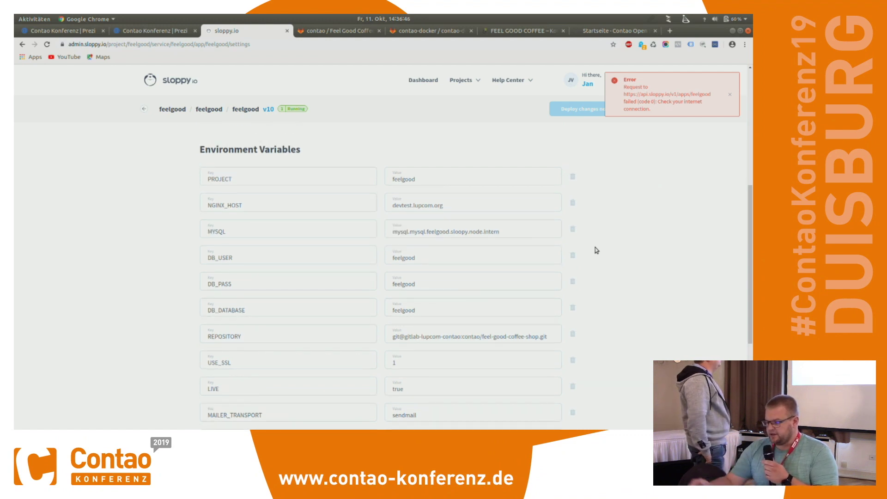
pyautogui.scroll(-7, 596, 250)
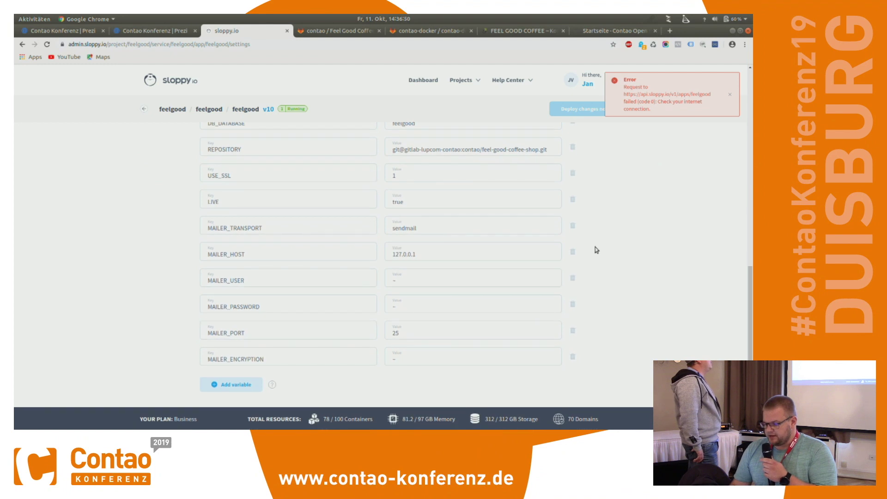
pyautogui.scroll(12, 595, 249)
pyautogui.scroll(3, 594, 250)
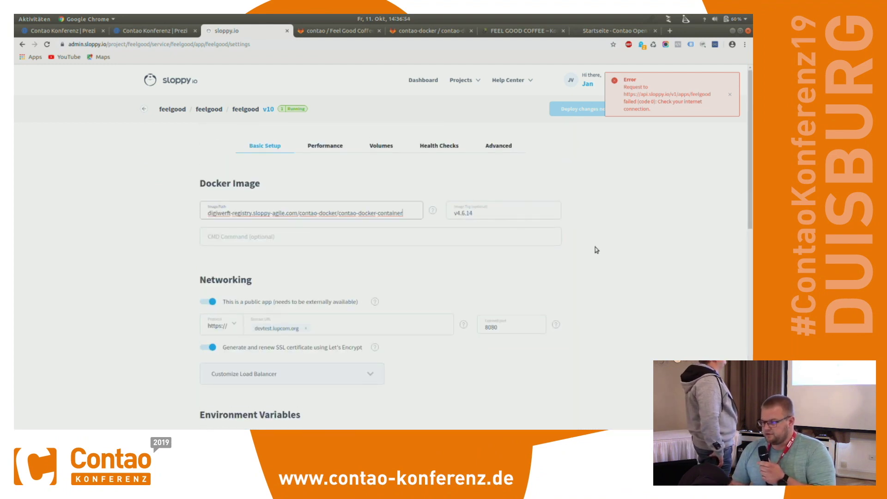
# View the Feel Good Coffee repository overview, then look through the deployed shop's home page at devtest.lupcom.org
pyautogui.click(331, 31)
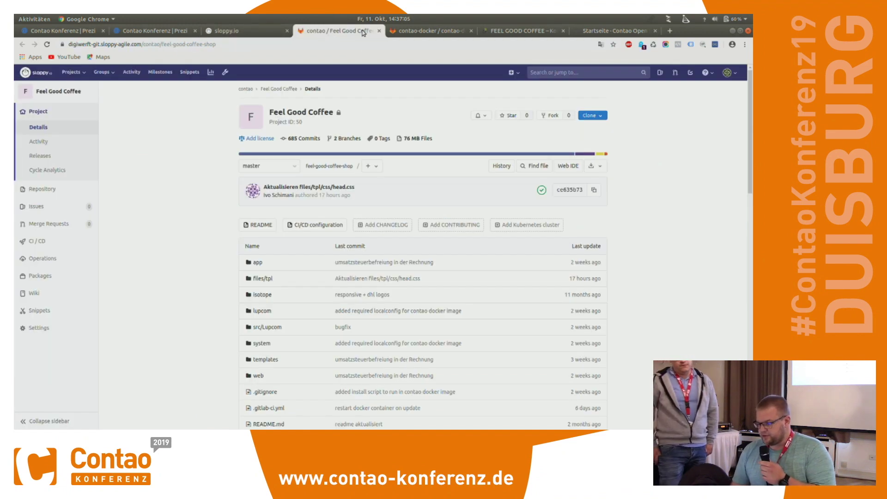
pyautogui.click(502, 31)
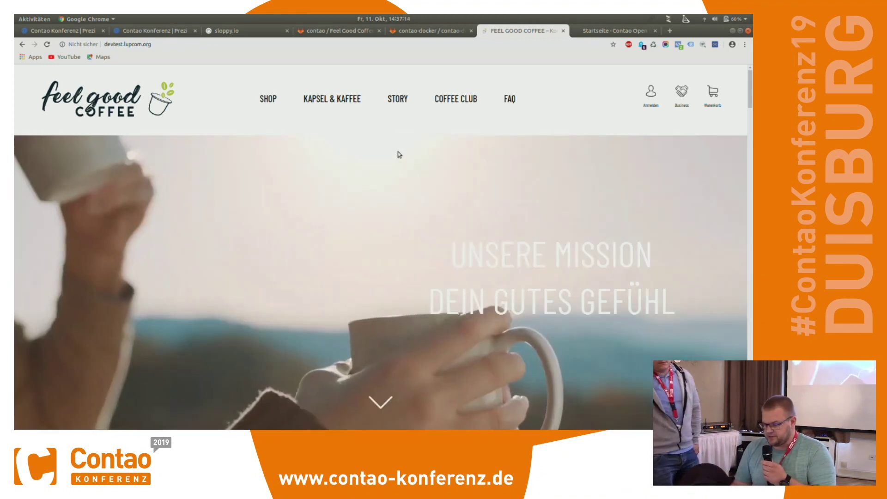
pyautogui.scroll(-15, 399, 154)
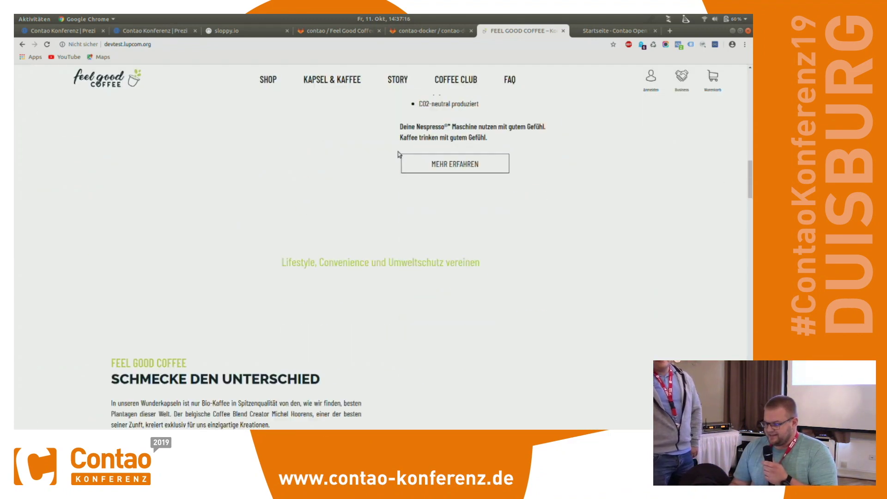
pyautogui.scroll(15, 399, 155)
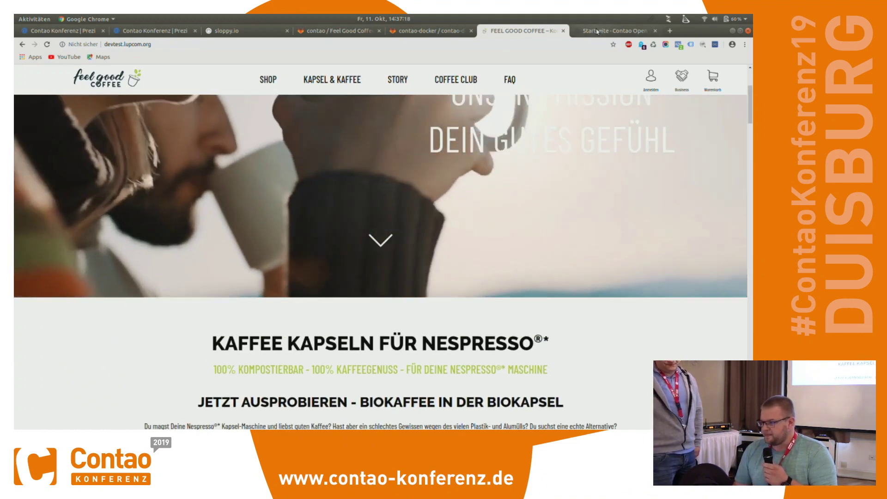
# Show the shop's Contao backend and check the version given at the end of its navigation
pyautogui.click(596, 32)
pyautogui.hotkey('ctrl', '1')
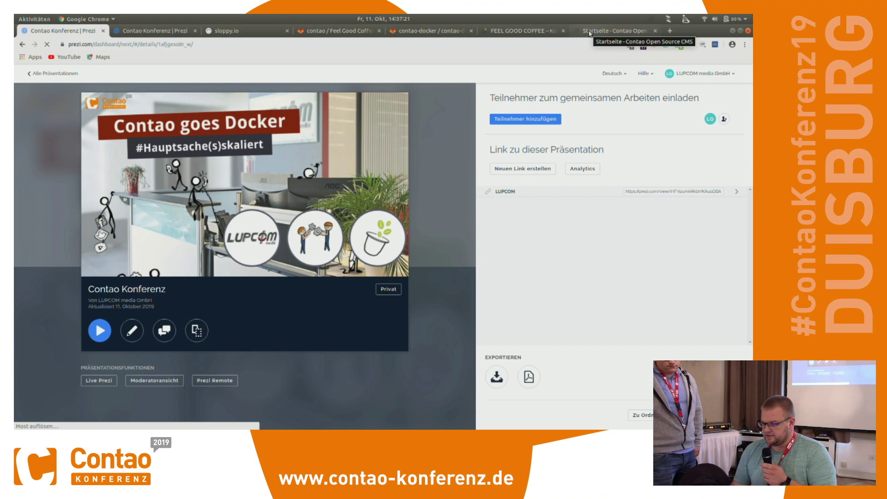
pyautogui.click(592, 32)
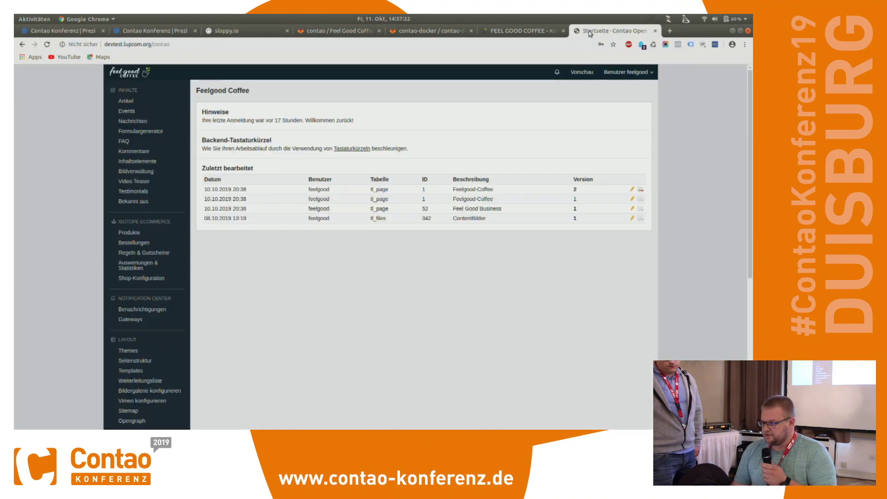
pyautogui.scroll(-10, 402, 221)
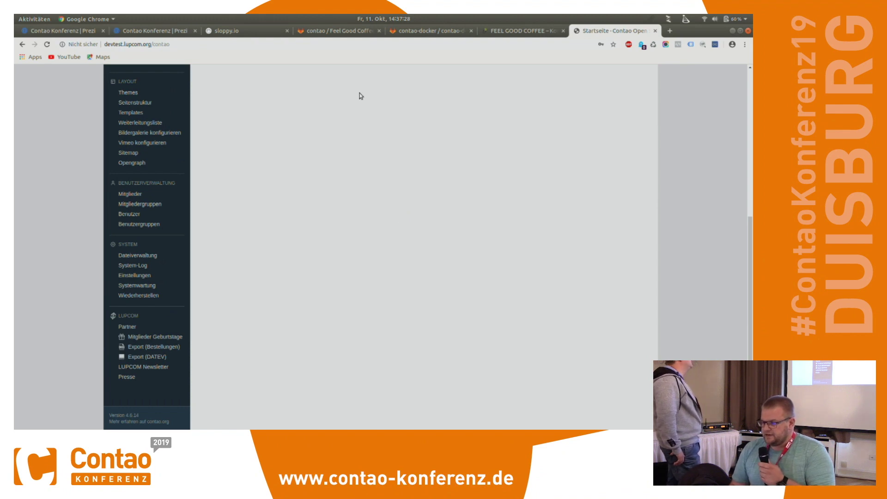
# Open the contao-docker-container project's Container Registry in GitLab and list the tags of its contao-docker/contao-docker-container image
pyautogui.click(341, 33)
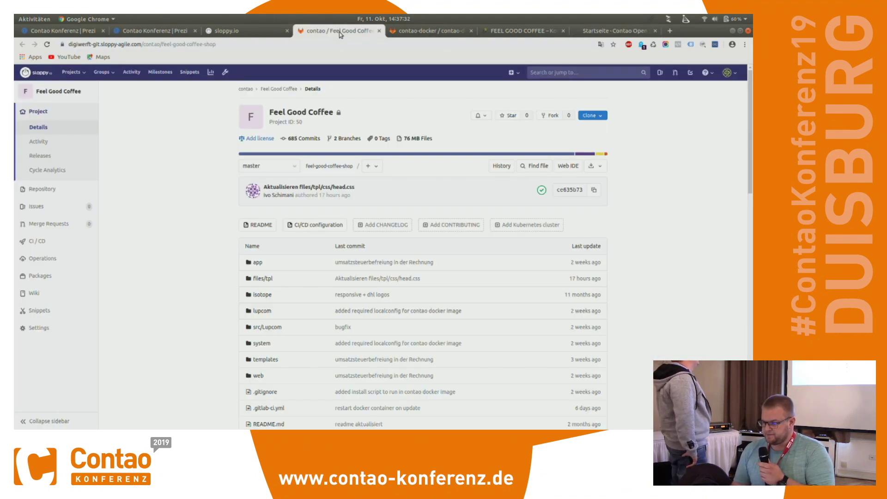
pyautogui.click(415, 36)
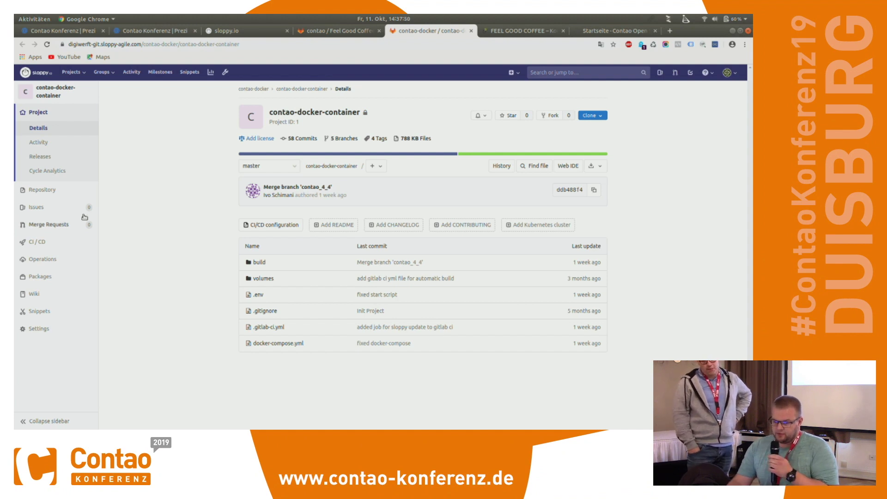
pyautogui.moveTo(67, 212)
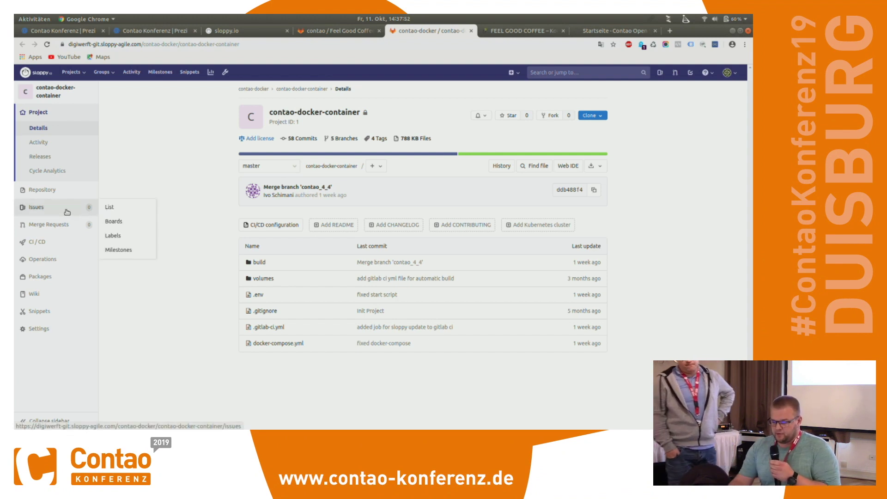
pyautogui.click(68, 198)
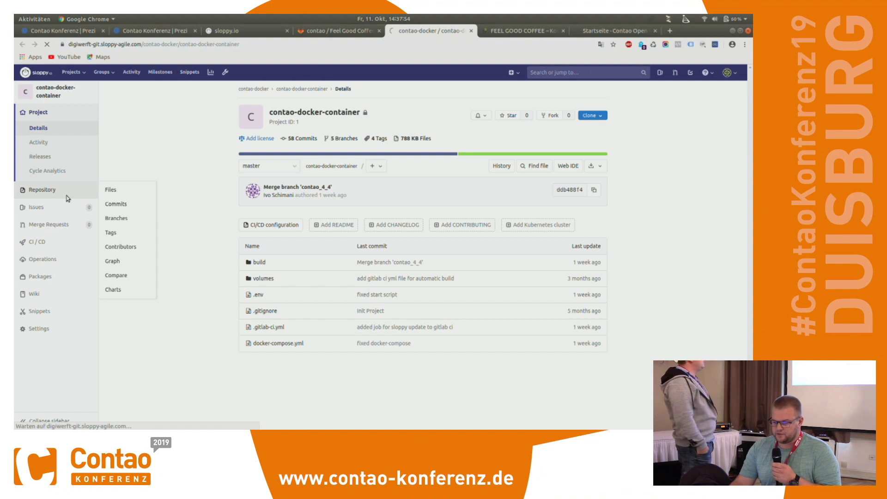
pyautogui.moveTo(64, 298)
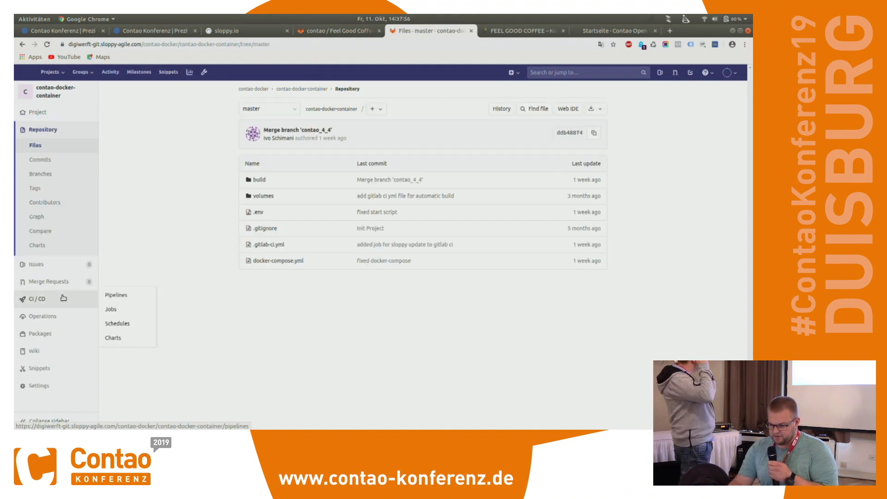
pyautogui.moveTo(53, 339)
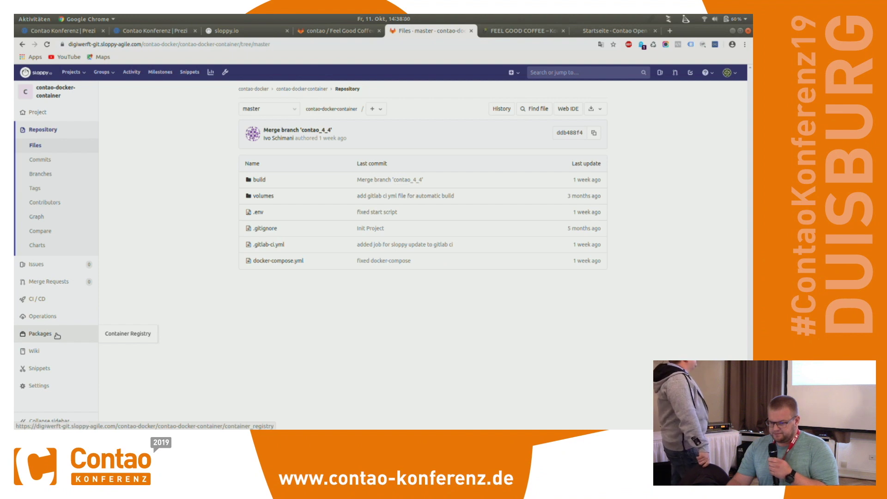
pyautogui.click(138, 338)
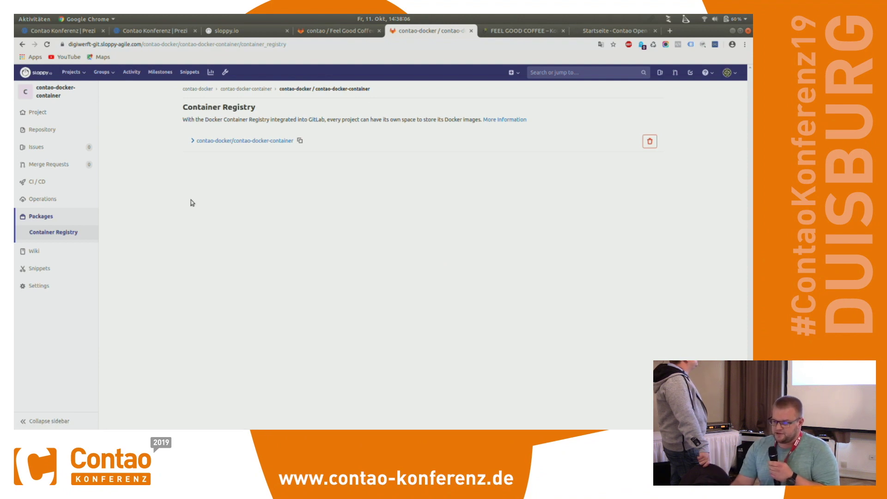
pyautogui.click(208, 144)
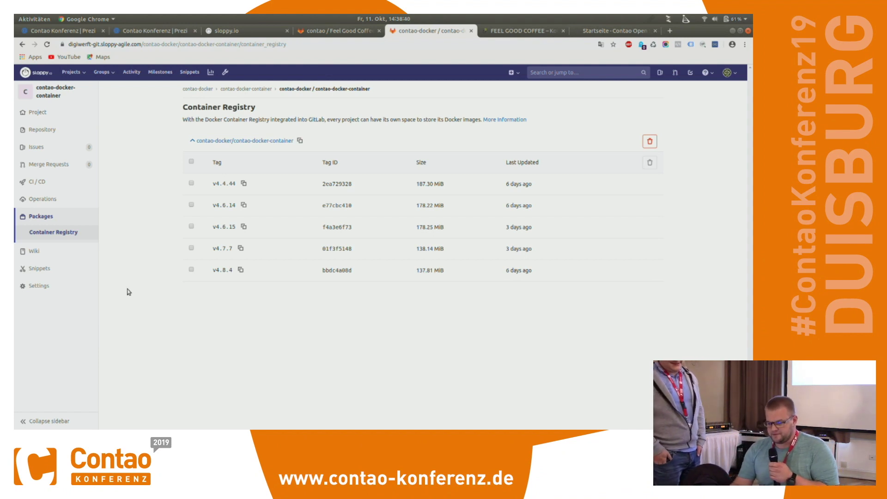
# Create a new repository tag named v4.6.15 in contao-docker-container from the contao_4_6 branch
pyautogui.moveTo(59, 123)
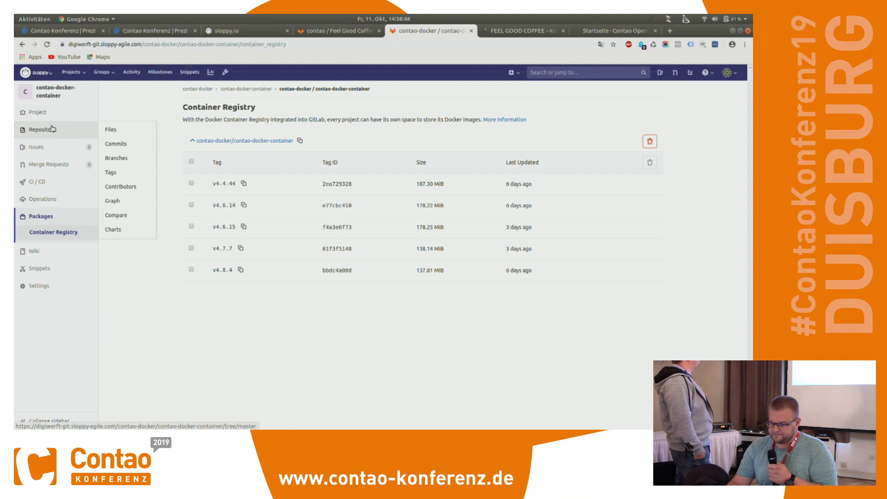
pyautogui.click(108, 130)
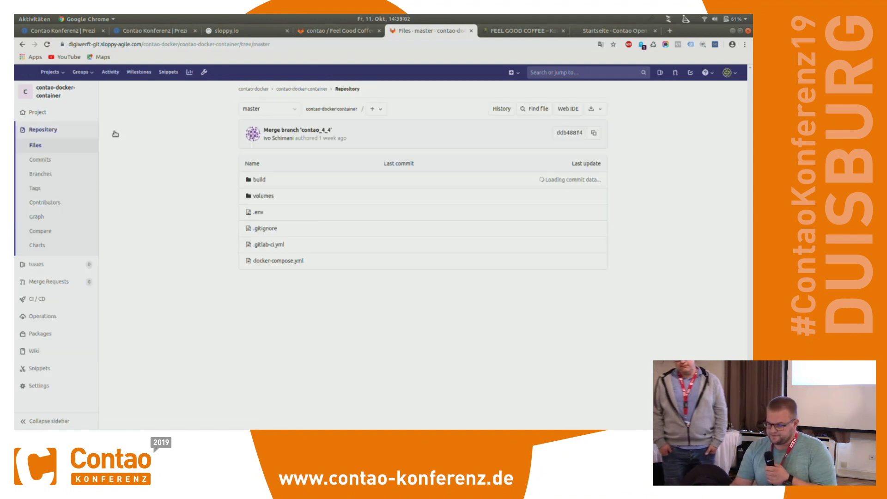
pyautogui.click(64, 190)
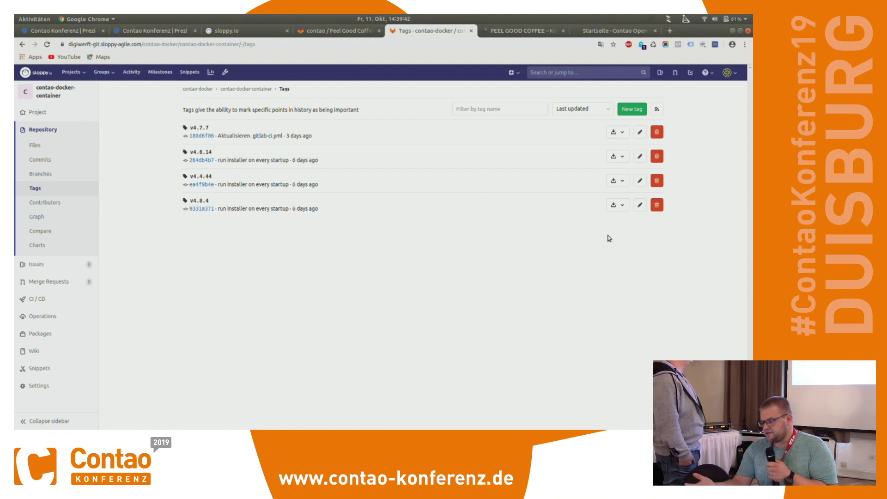
pyautogui.click(639, 109)
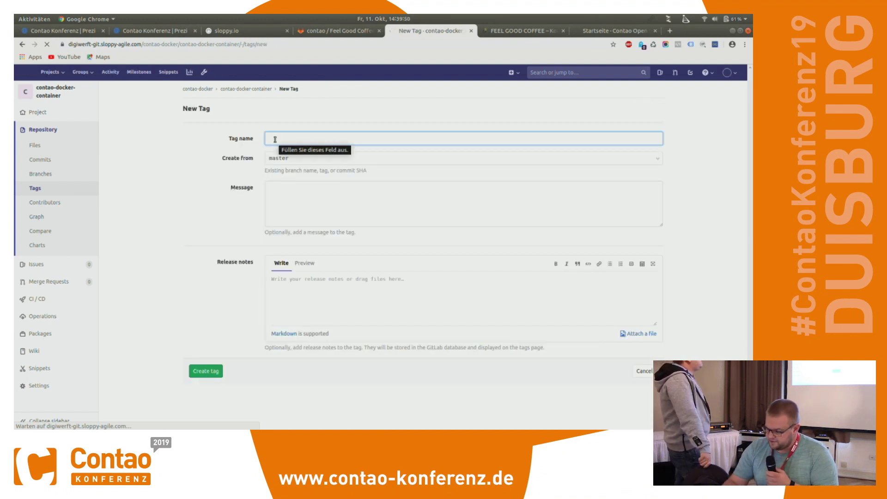
pyautogui.write('v1.0')
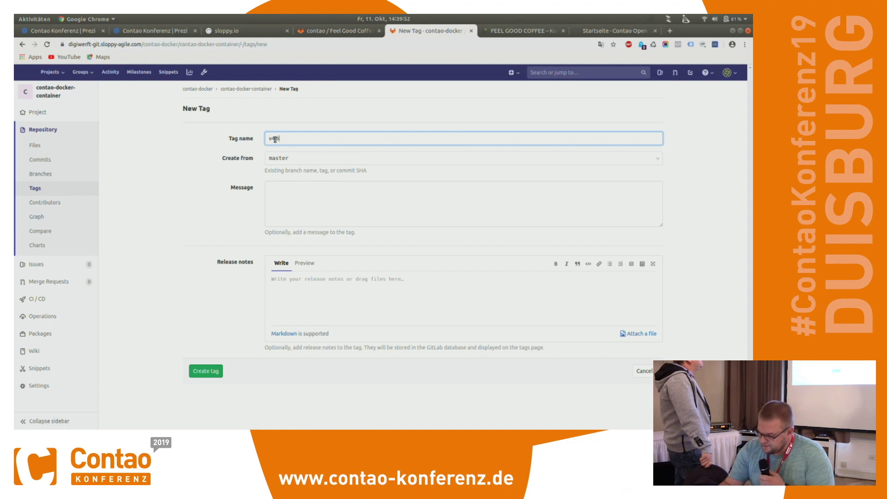
pyautogui.write('.')
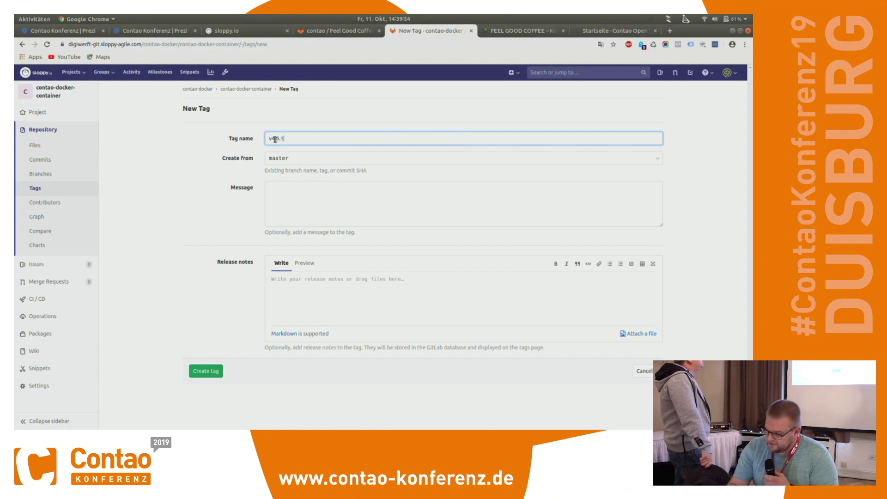
pyautogui.write('15')
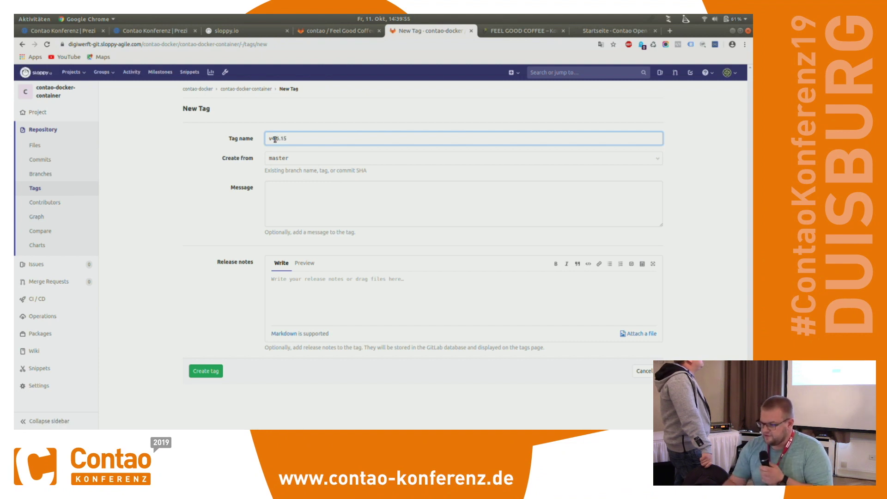
pyautogui.click(319, 163)
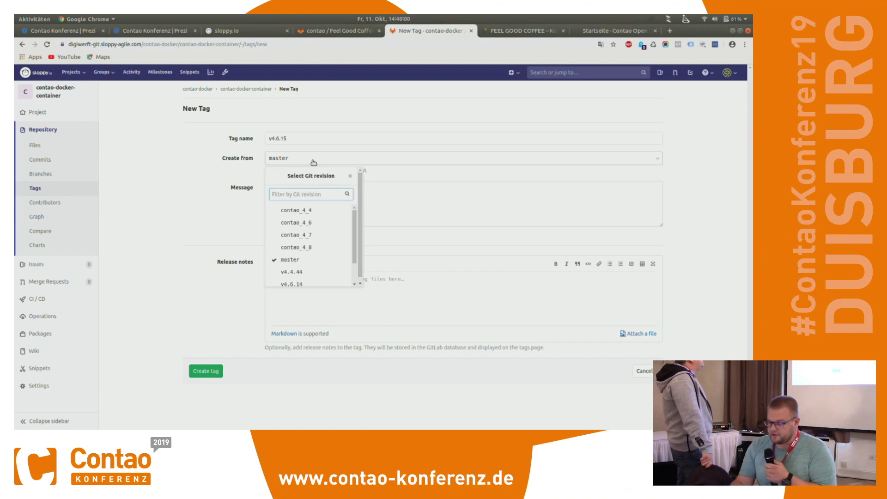
pyautogui.click(304, 223)
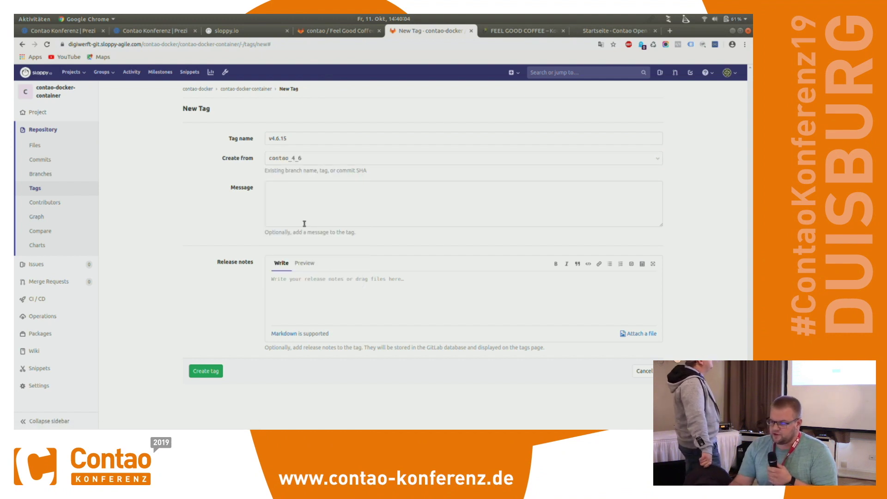
pyautogui.click(200, 371)
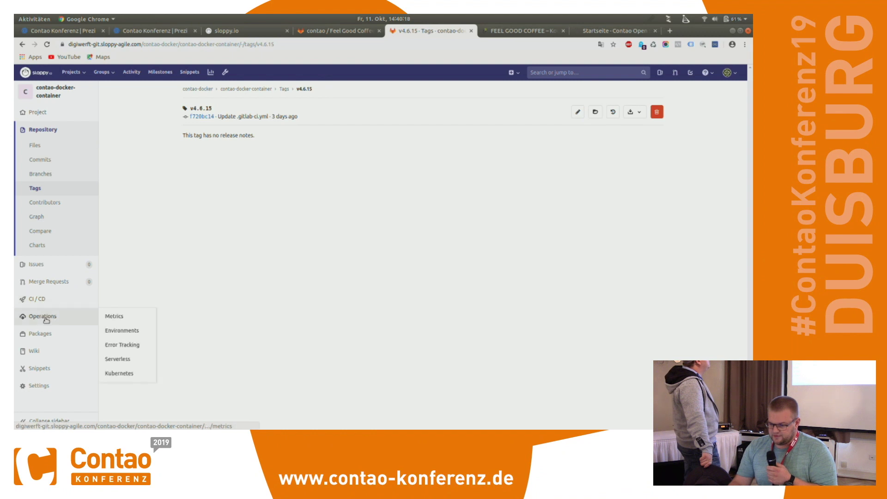
# Check the project's CI/CD jobs and open the running build_image job for tag v4.6.15
pyautogui.moveTo(68, 304)
pyautogui.click(113, 313)
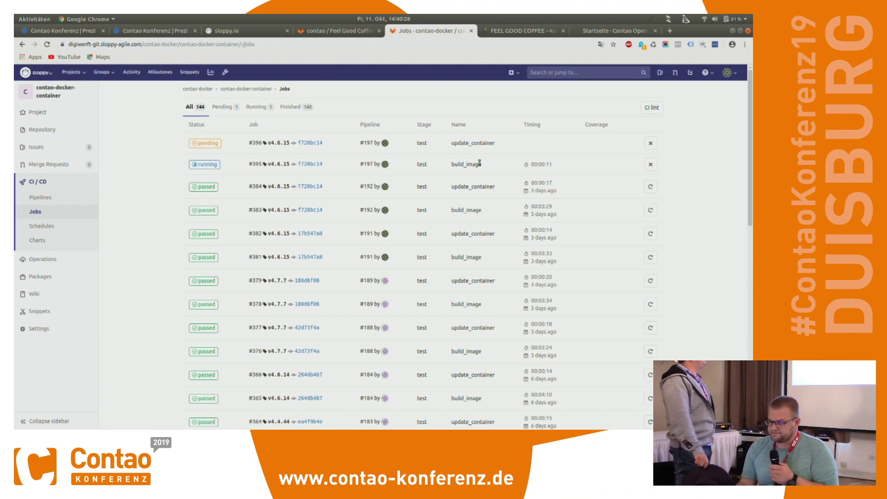
pyautogui.click(210, 168)
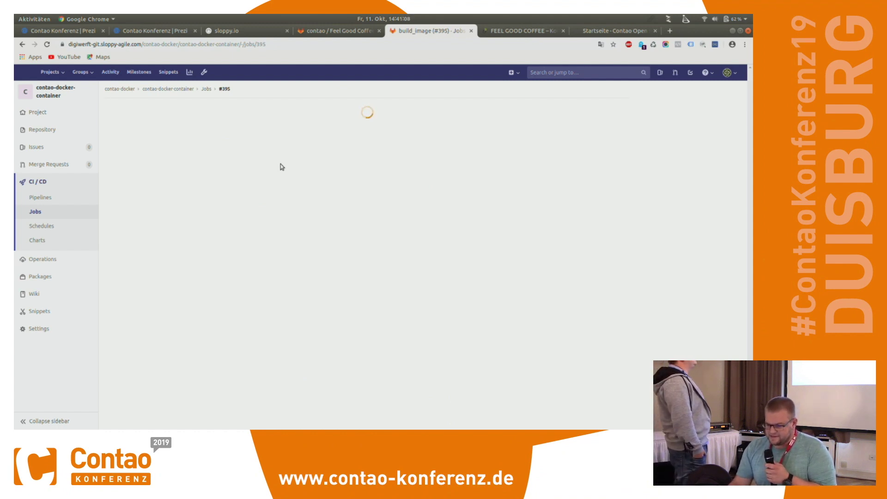
pyautogui.click(40, 185)
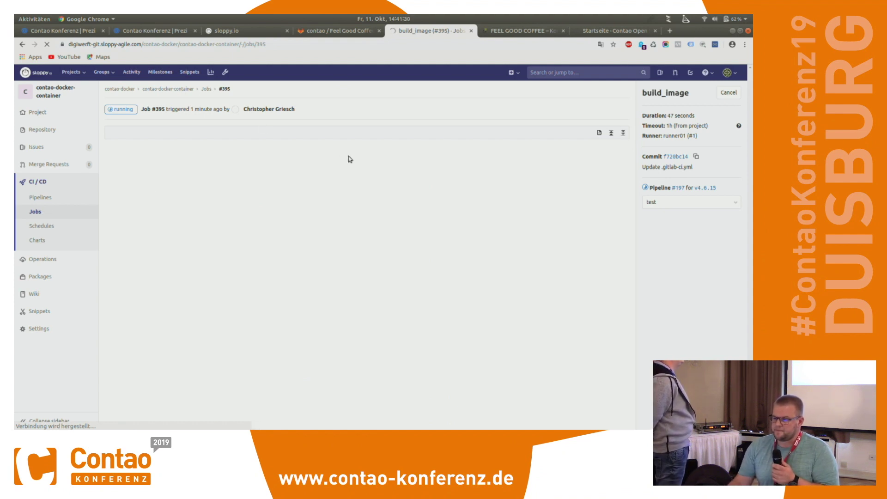
# Check the feelgood app's Docker image settings in sloppy.io, and try to open contao-docker-container's Container Registry in GitLab
pyautogui.click(223, 32)
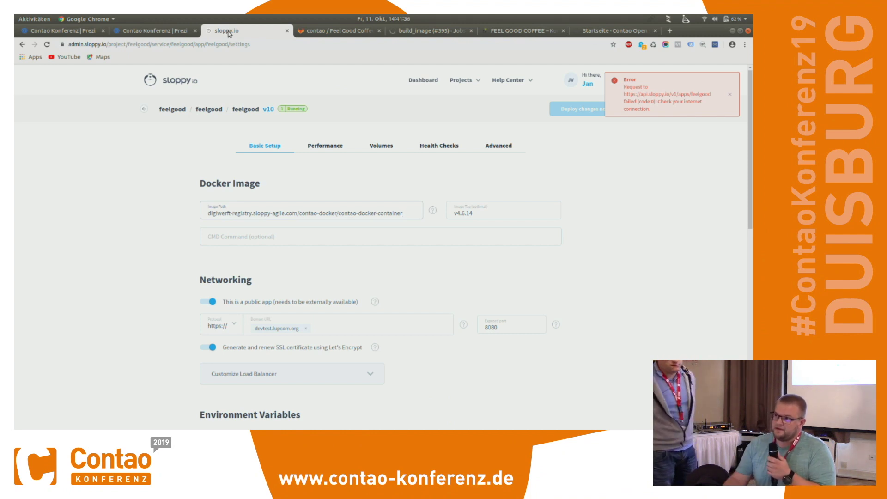
pyautogui.click(416, 32)
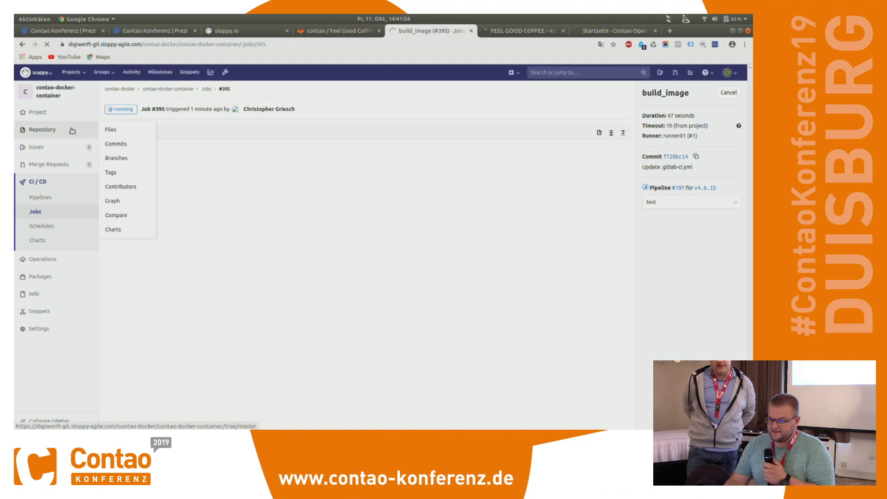
pyautogui.moveTo(50, 130)
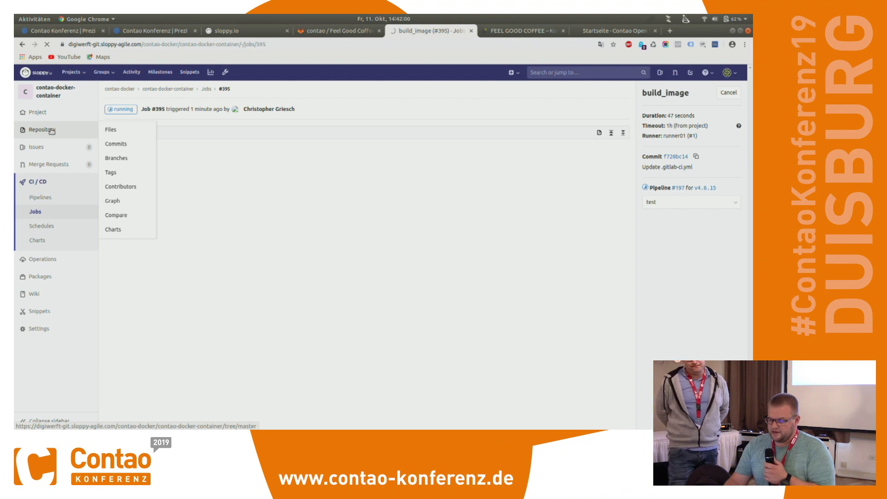
pyautogui.moveTo(78, 266)
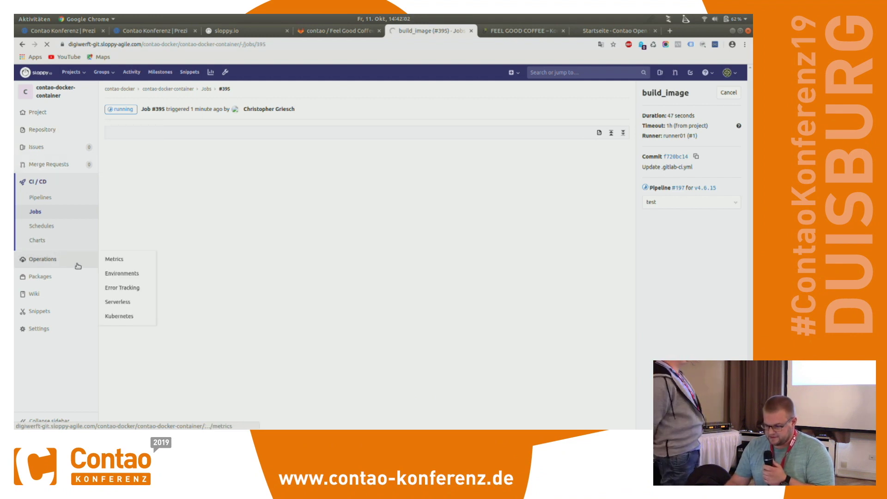
pyautogui.moveTo(46, 276)
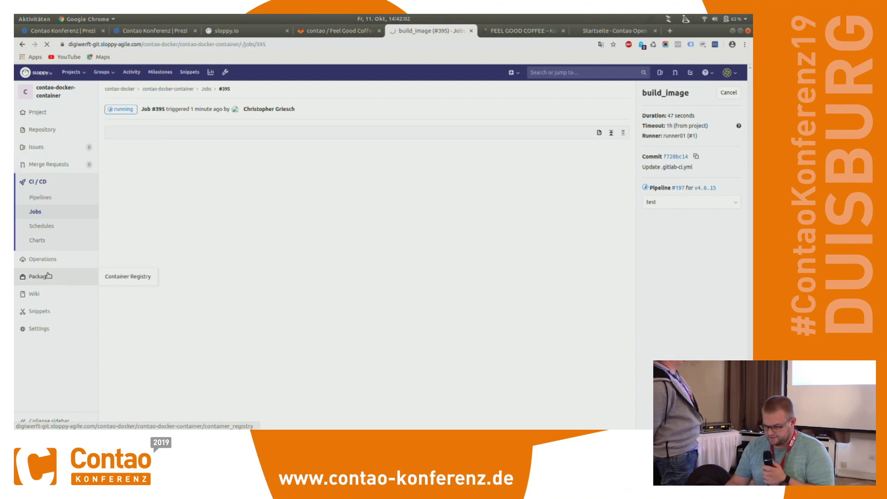
pyautogui.click(135, 277)
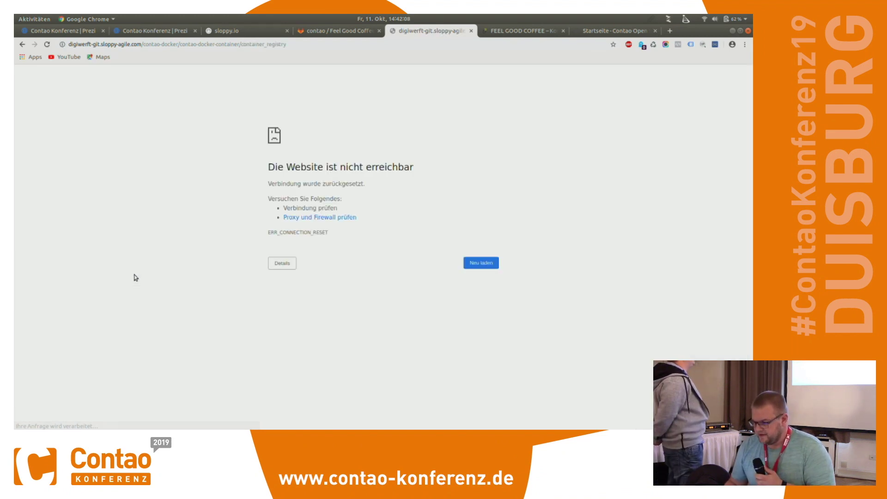
pyautogui.click(47, 44)
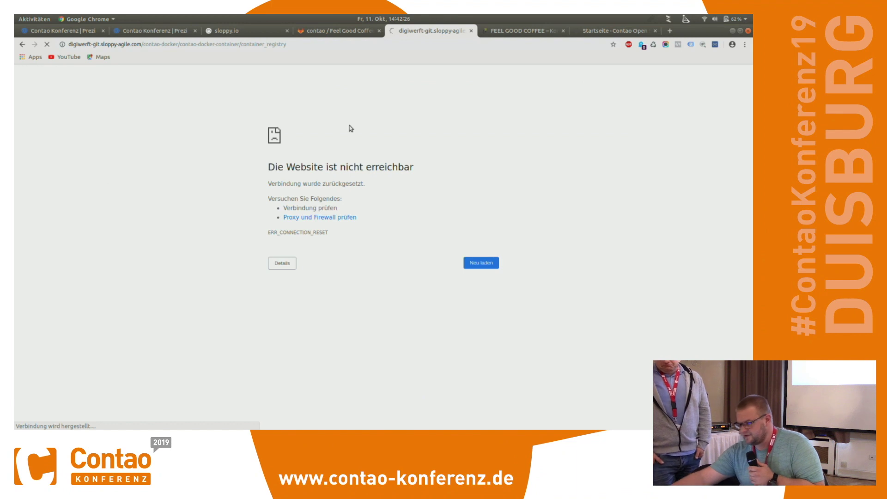
# Connect the computer to the Contao_5g Wi-Fi network
pyautogui.click(705, 20)
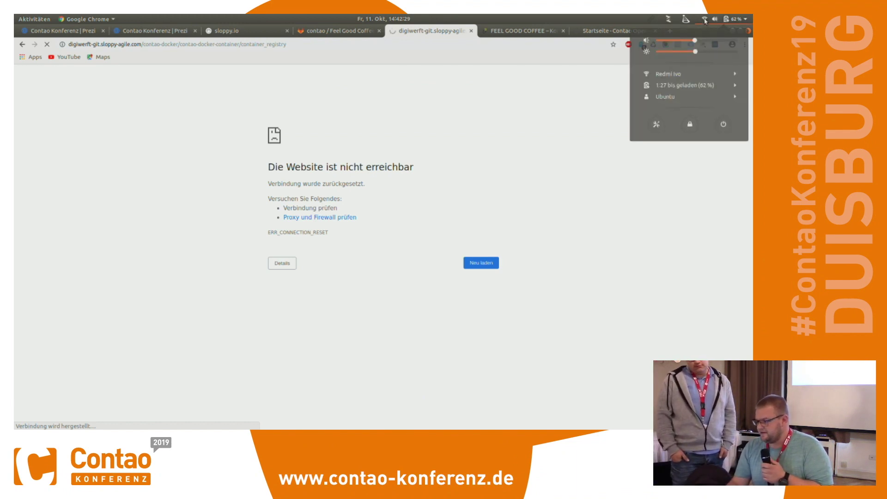
pyautogui.click(673, 76)
pyautogui.click(691, 86)
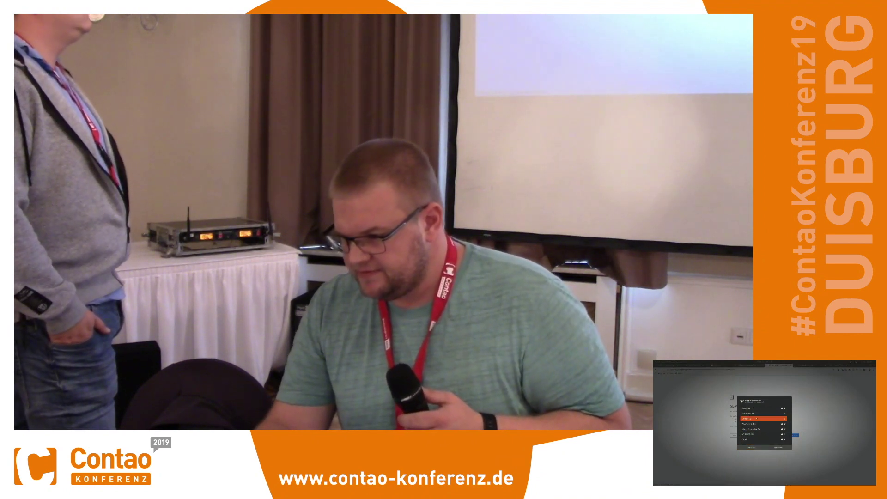
pyautogui.click(777, 447)
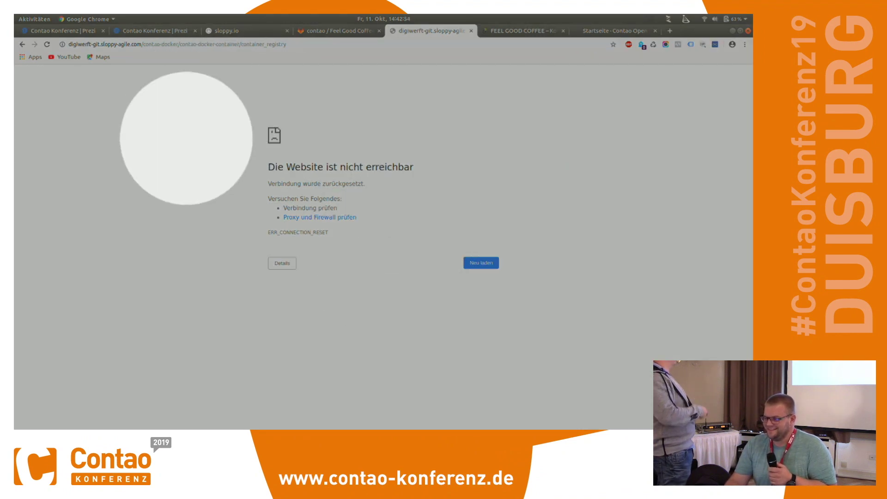
# Reload the Container Registry page, check the active Wi-Fi network, and list the tags of the contao-docker/contao-docker-container image
pyautogui.press('F5')
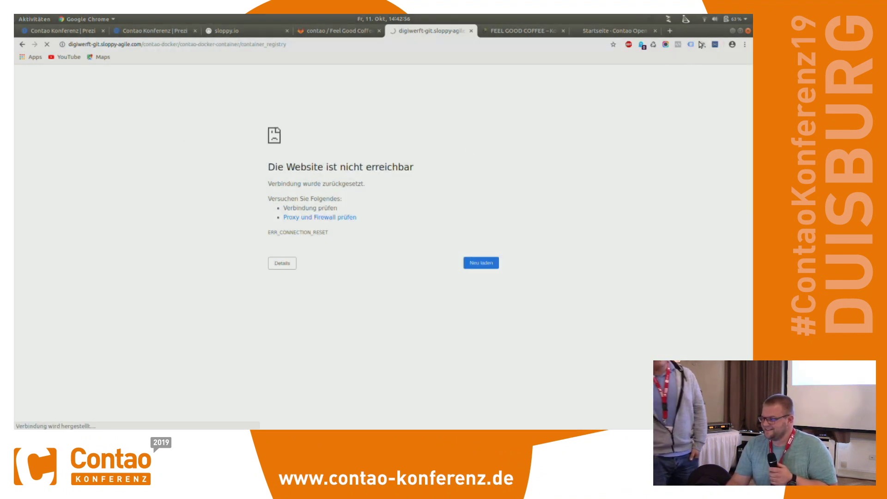
pyautogui.click(734, 19)
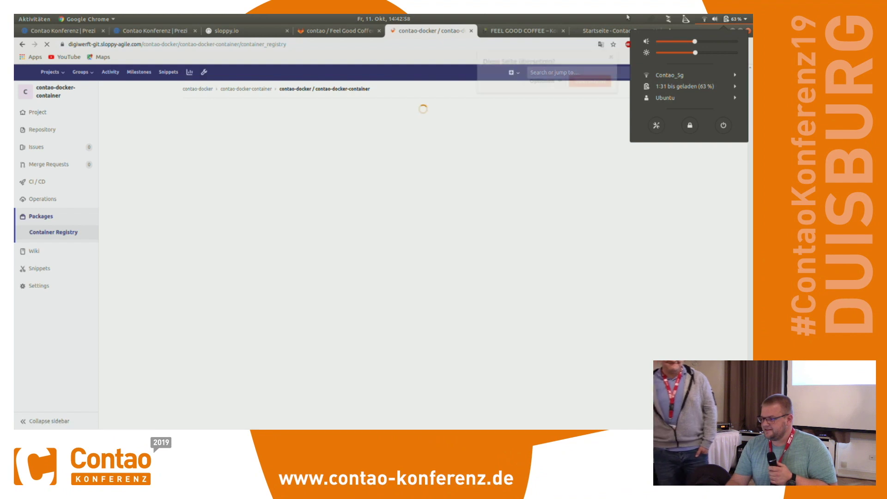
pyautogui.click(315, 250)
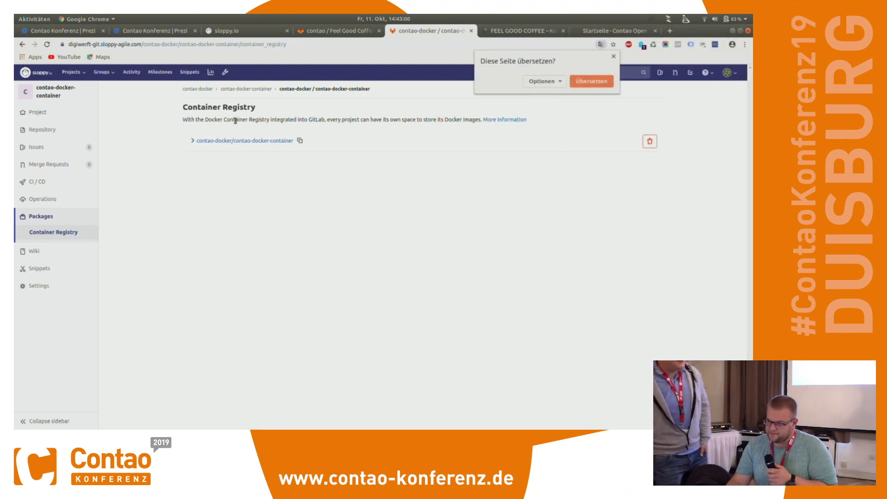
pyautogui.click(230, 140)
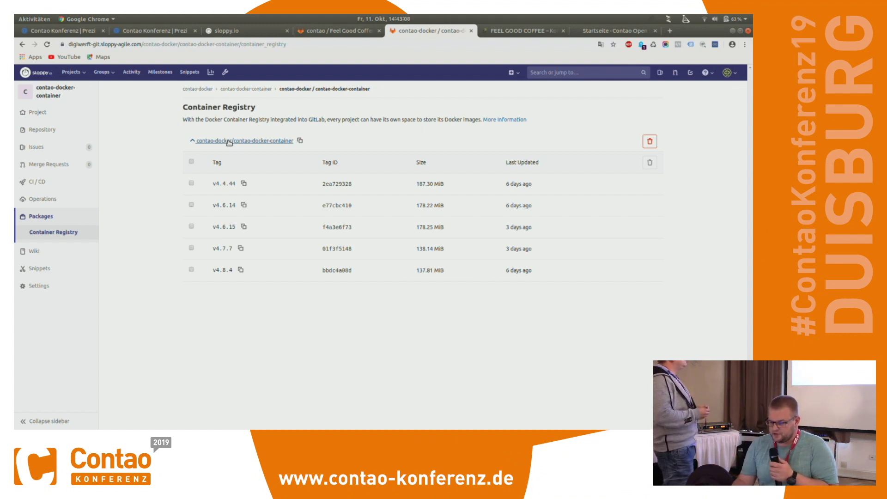
# Show the repository files of the contao_4_6 branch and open docker-compose.yml
pyautogui.click(55, 129)
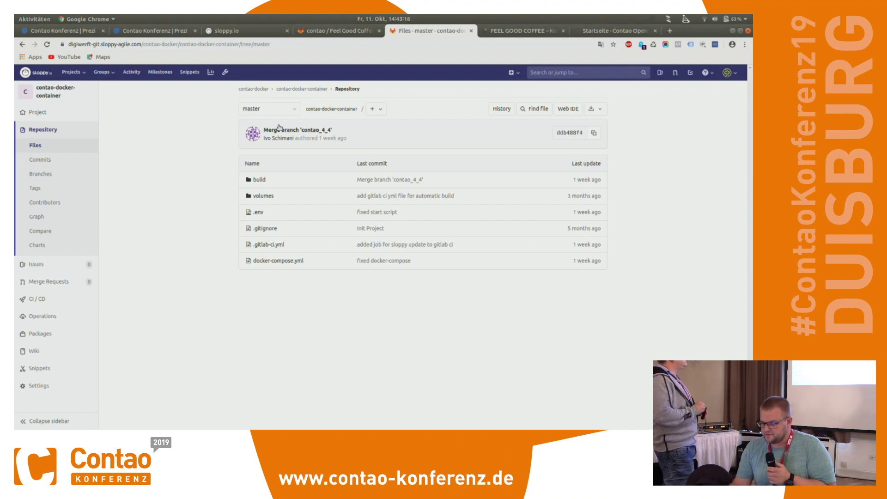
pyautogui.click(286, 106)
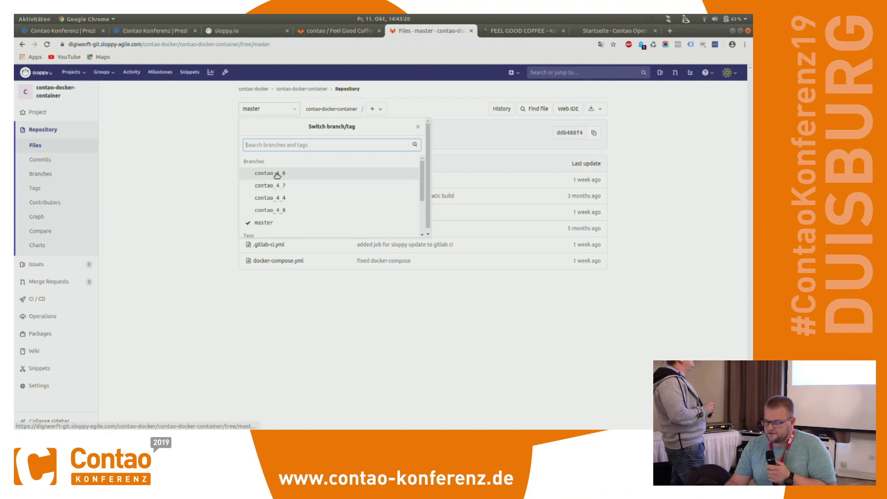
pyautogui.click(277, 175)
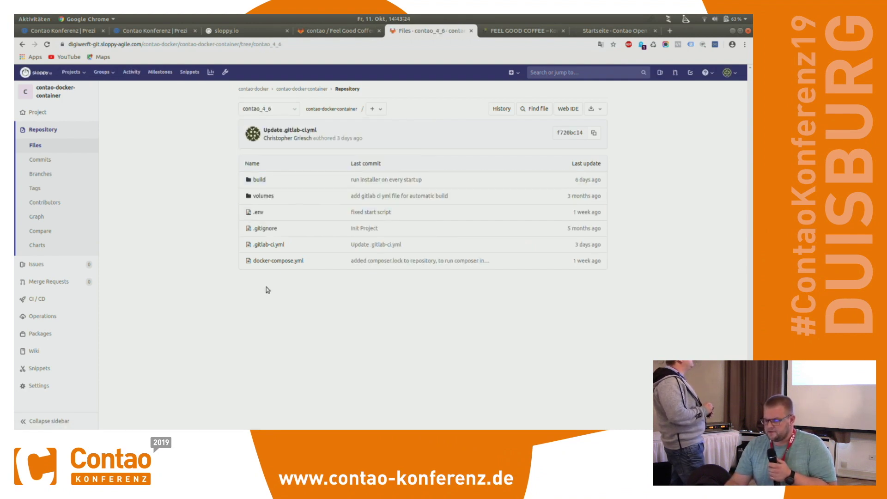
pyautogui.click(269, 262)
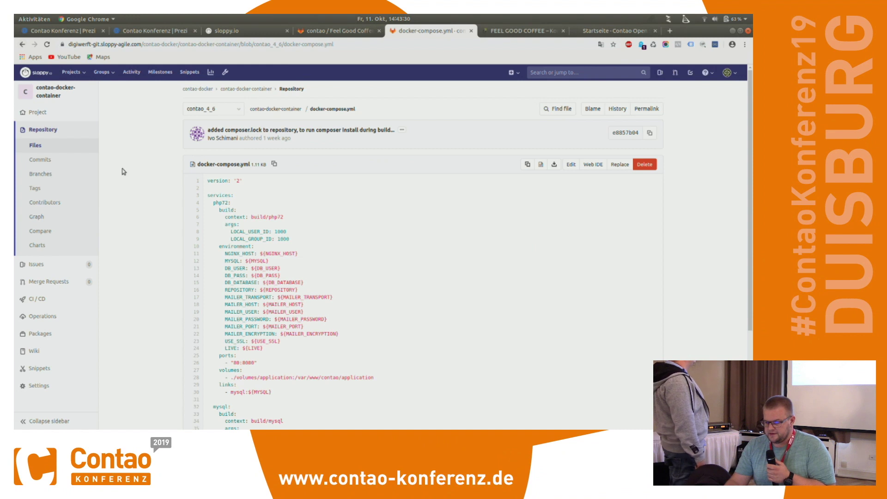
# Return to the branch's file list and open the Dockerfile in the build/php72 folder
pyautogui.click(60, 149)
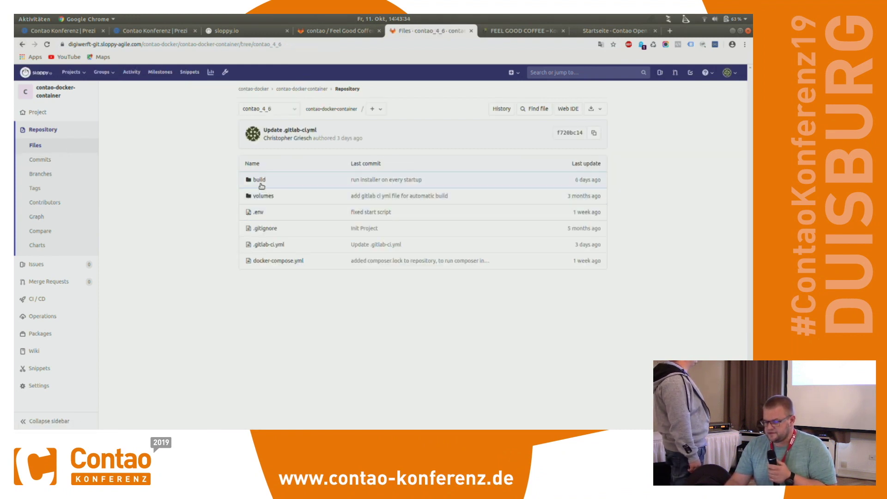
pyautogui.click(260, 185)
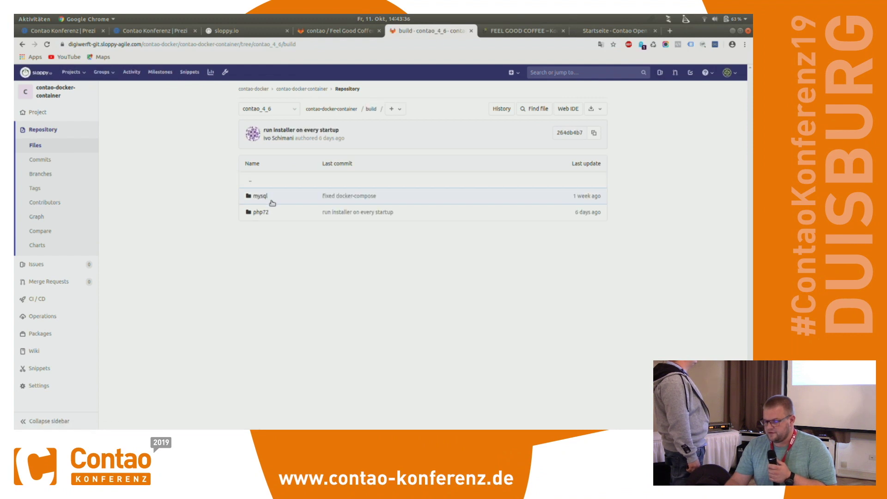
pyautogui.click(261, 213)
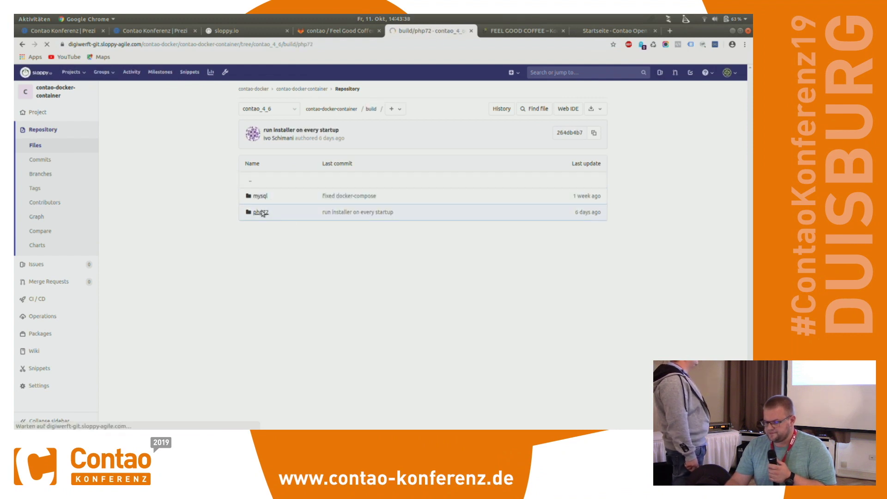
pyautogui.click(269, 248)
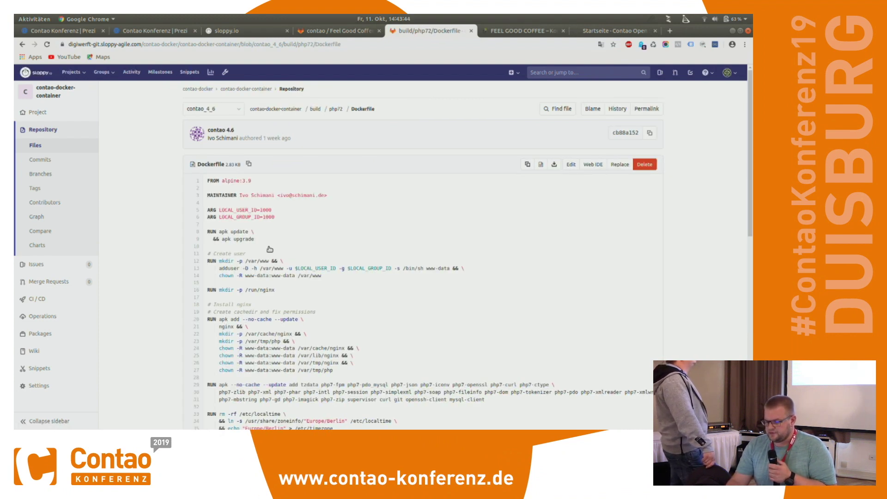
# Examine the php72 Dockerfile's instructions, from the base image and package installation to the Composer, Contao console and entrypoint commands
pyautogui.scroll(-5, 691, 296)
pyautogui.scroll(3, 692, 295)
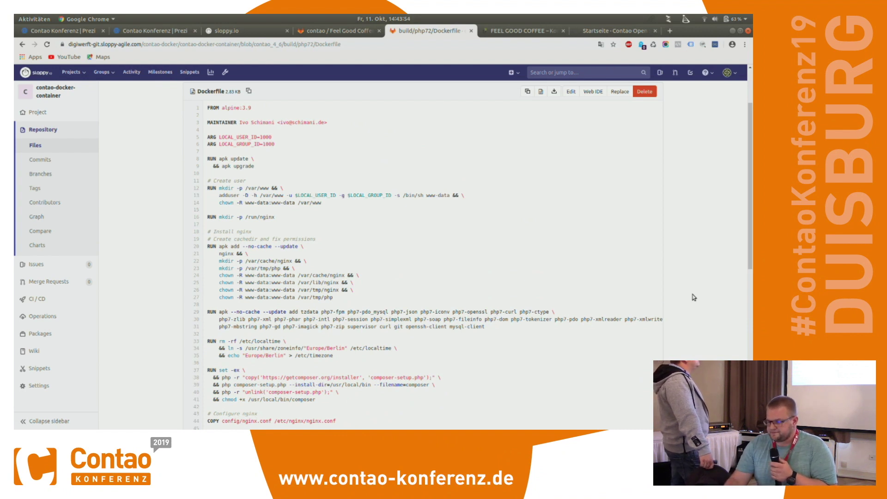
pyautogui.scroll(1, 692, 296)
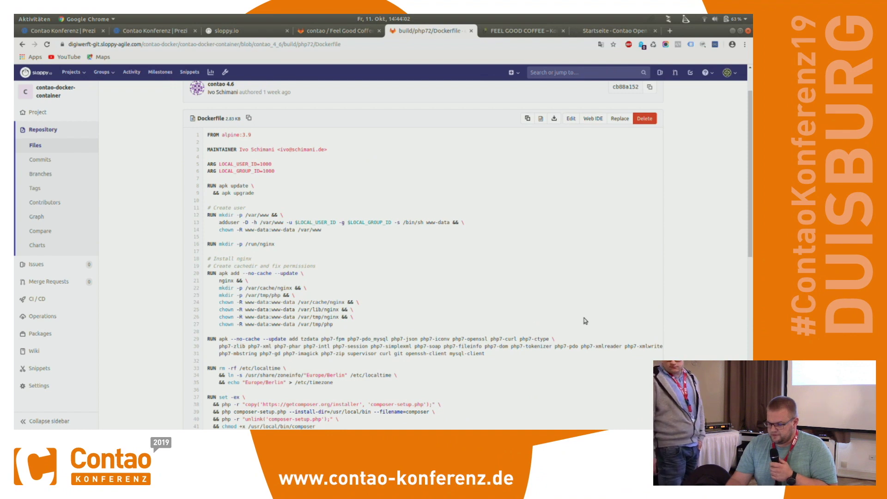
pyautogui.scroll(-6, 584, 318)
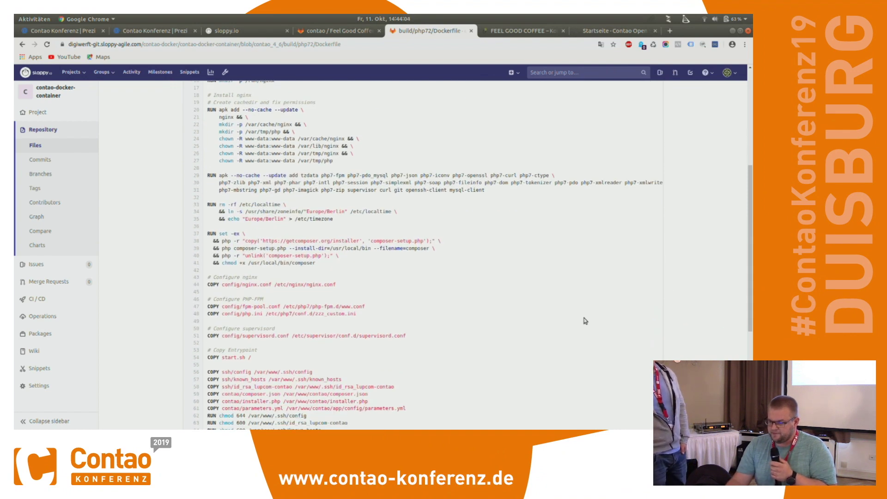
pyautogui.scroll(-1, 583, 320)
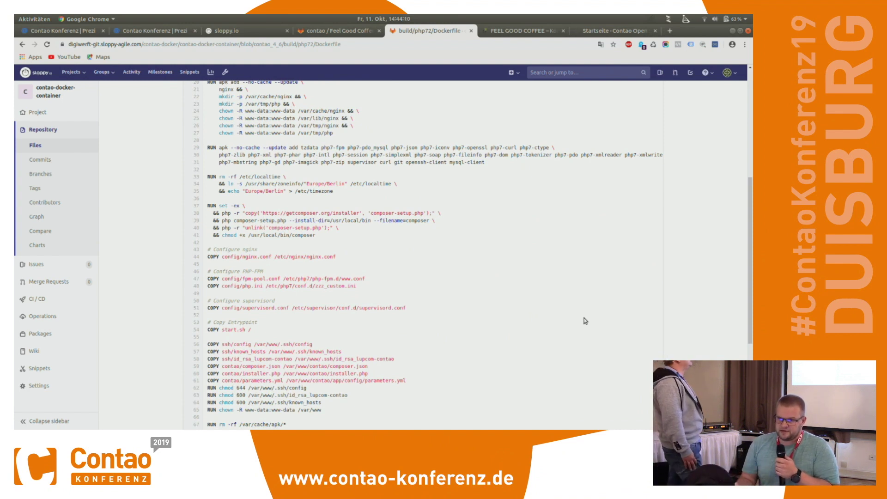
pyautogui.scroll(2, 585, 321)
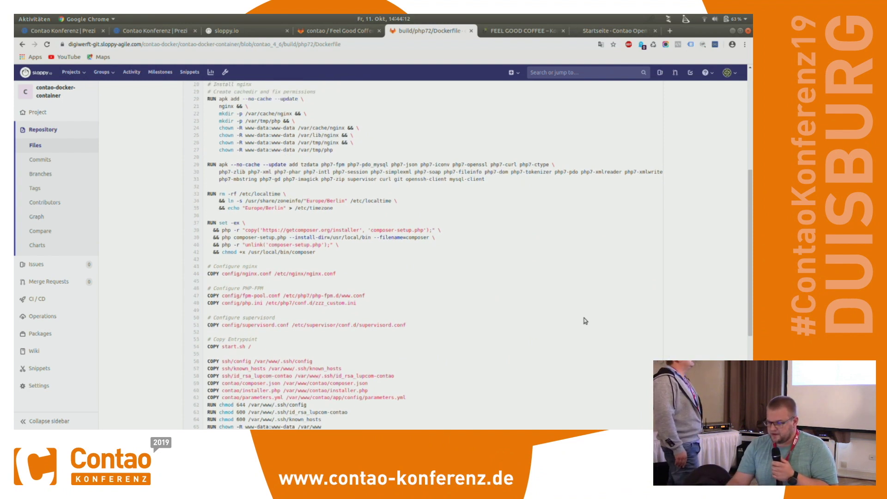
pyautogui.scroll(-2, 584, 320)
pyautogui.scroll(-2, 584, 319)
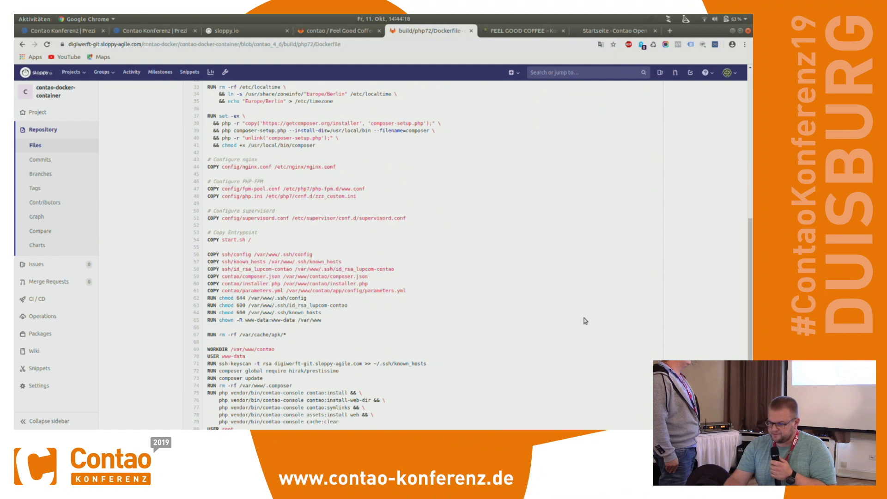
pyautogui.scroll(-3, 585, 321)
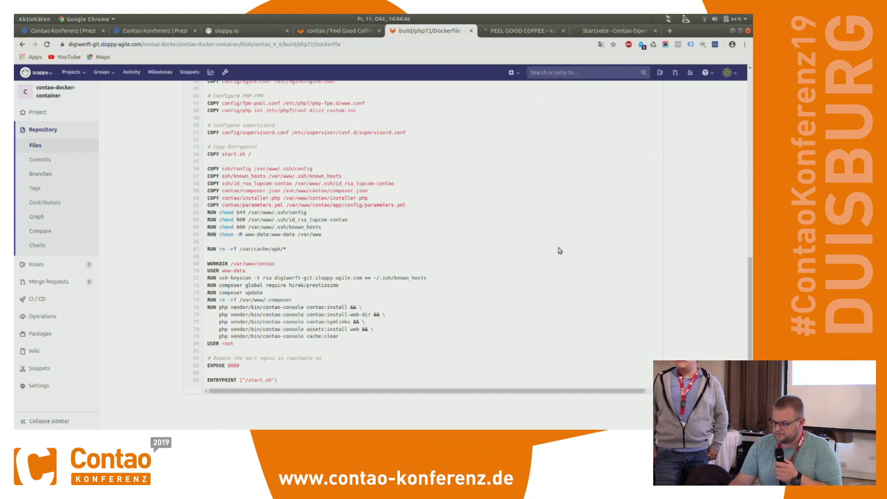
pyautogui.scroll(2, 559, 249)
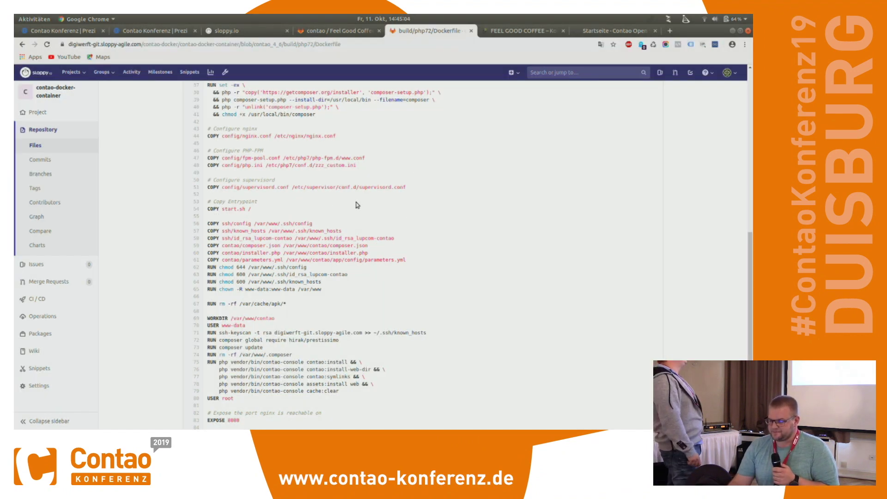
pyautogui.scroll(-3, 357, 205)
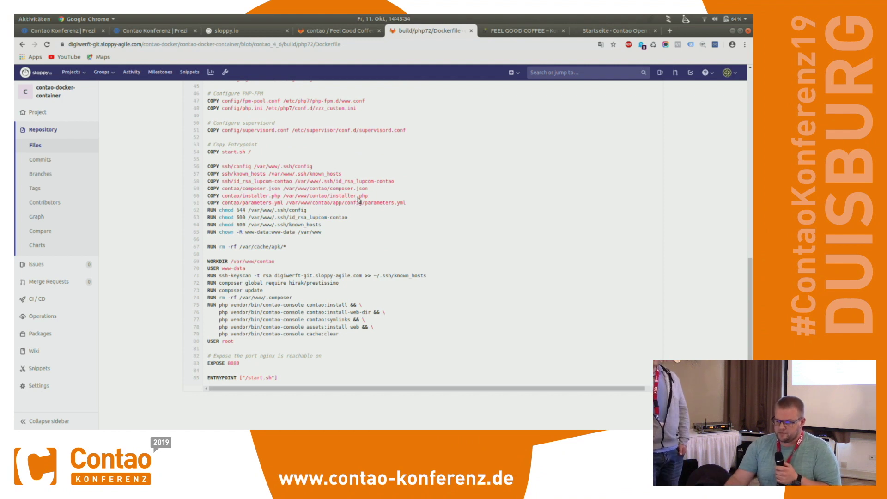
# Check the contao-docker-container project's CI/CD jobs for tag v4.6.15, and return to the feelgood project overview in sloppy.io
pyautogui.moveTo(67, 300)
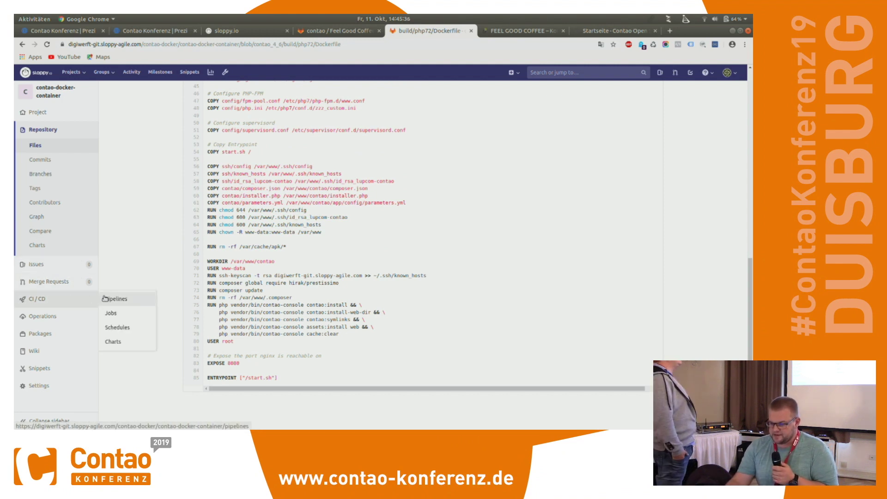
pyautogui.click(110, 313)
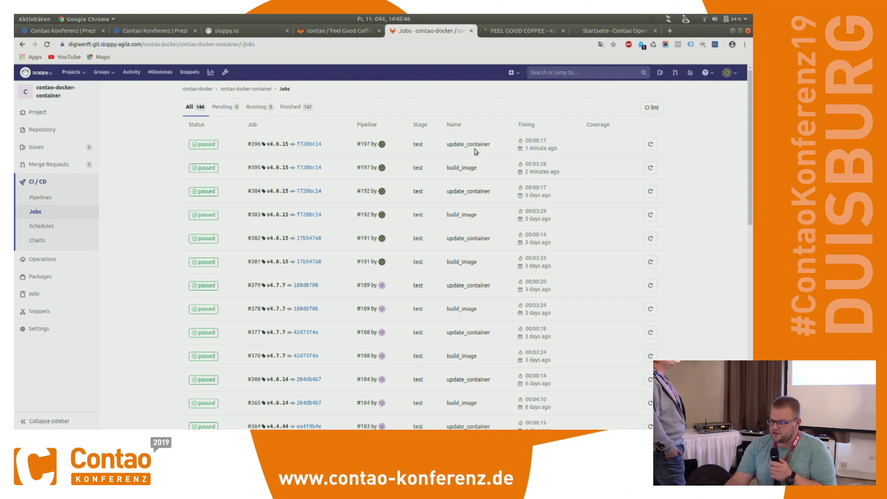
pyautogui.click(252, 30)
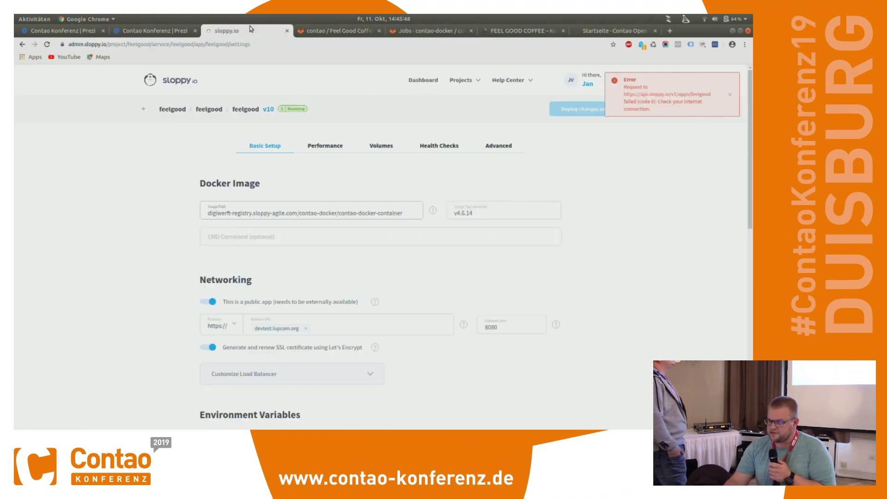
pyautogui.click(21, 44)
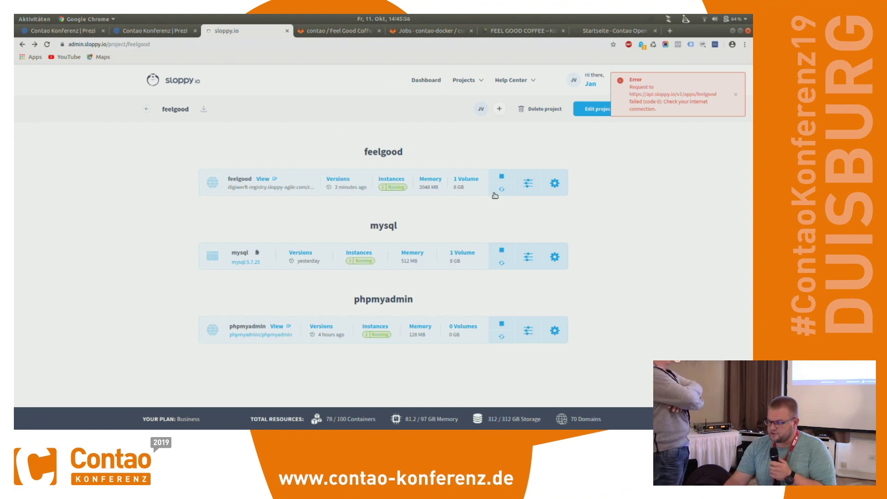
# Check the Docker image and tag in the feelgood app's basic settings, and return to the project overview
pyautogui.click(528, 186)
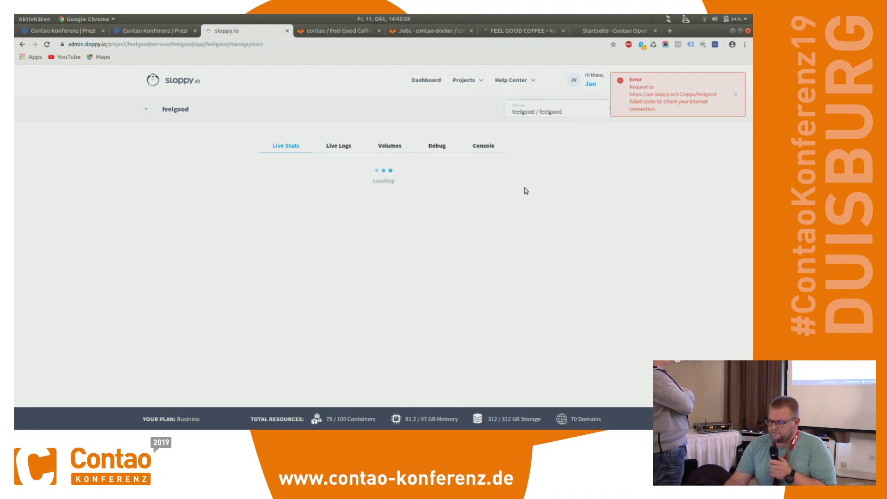
pyautogui.click(143, 110)
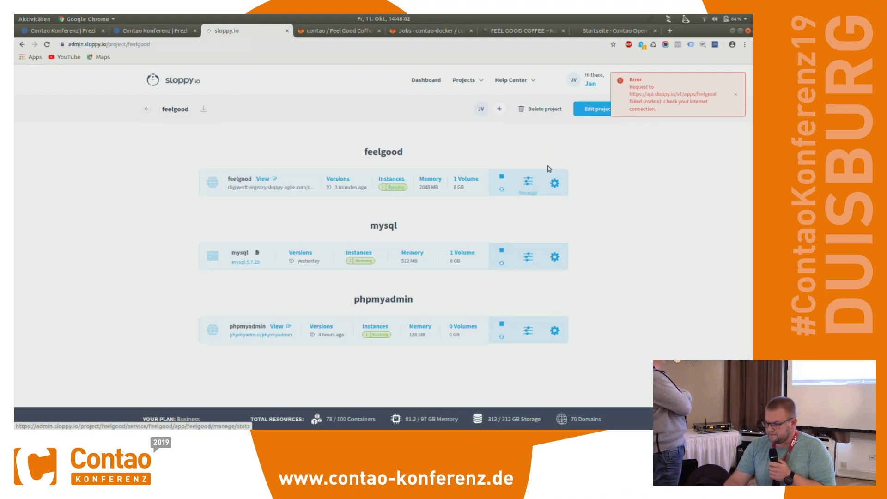
pyautogui.click(552, 184)
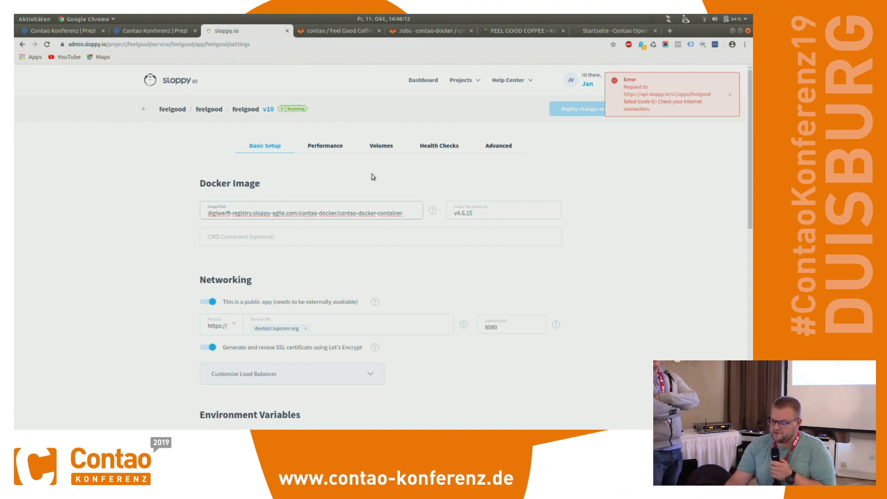
pyautogui.click(144, 109)
# Open the feelgood app's live logs and read the container's startup output through to the end
pyautogui.click(528, 180)
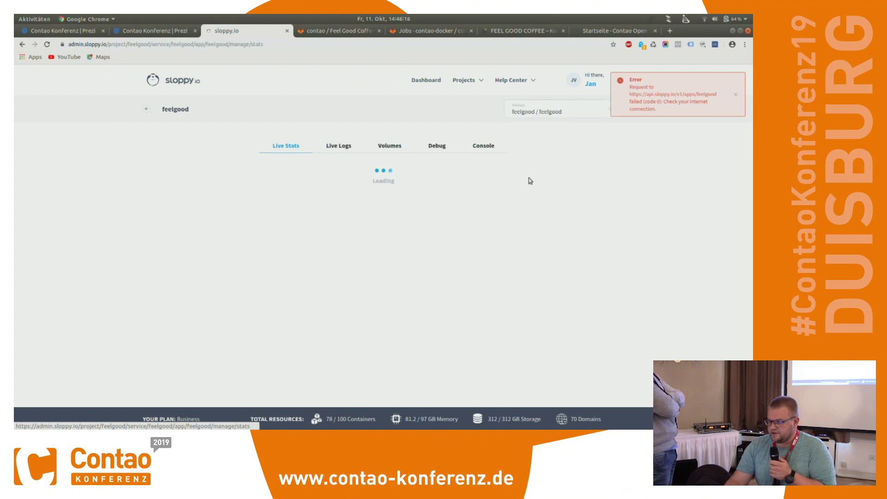
pyautogui.click(335, 147)
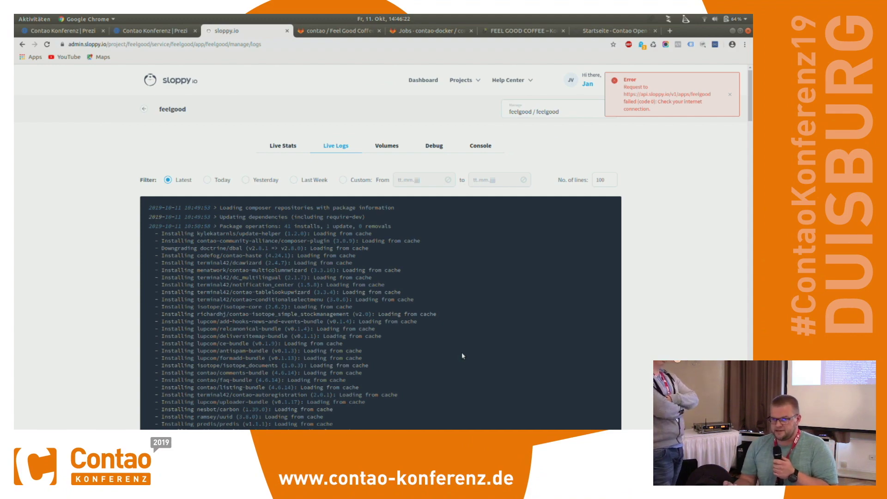
pyautogui.scroll(-20, 461, 351)
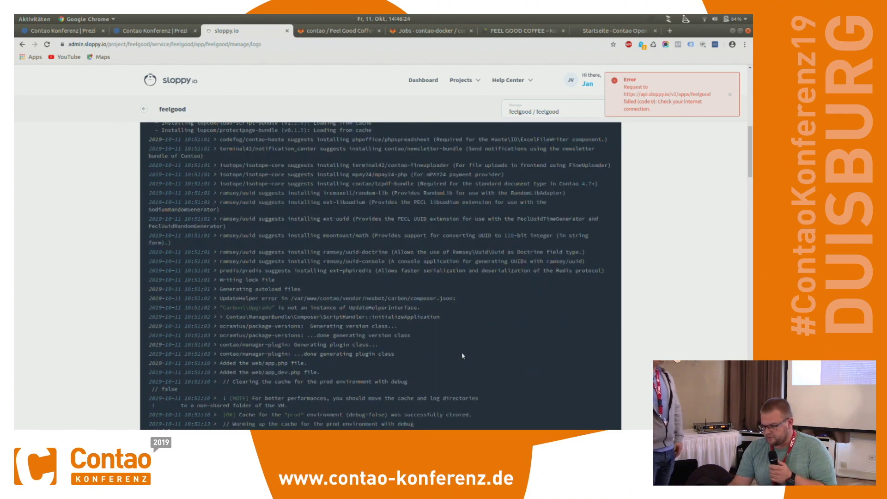
pyautogui.scroll(-5, 462, 348)
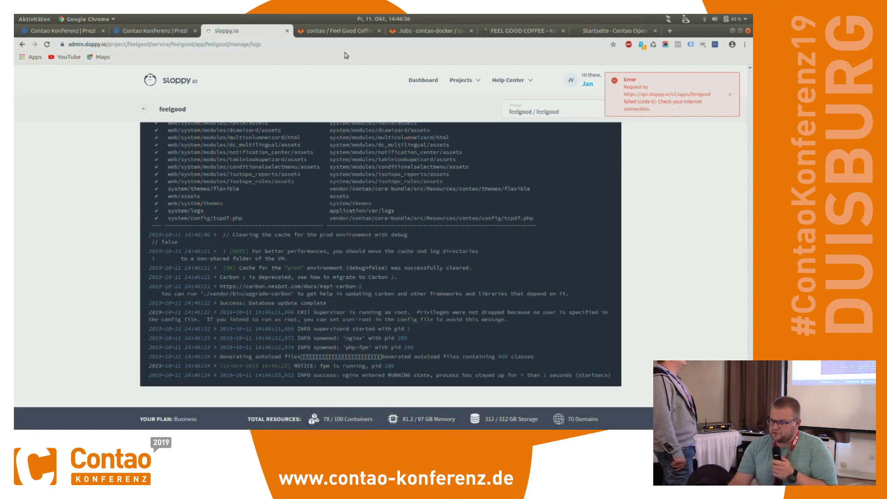
# Reload the Feel Good Coffee shop and its Contao backend, and return to the shop page
pyautogui.click(518, 32)
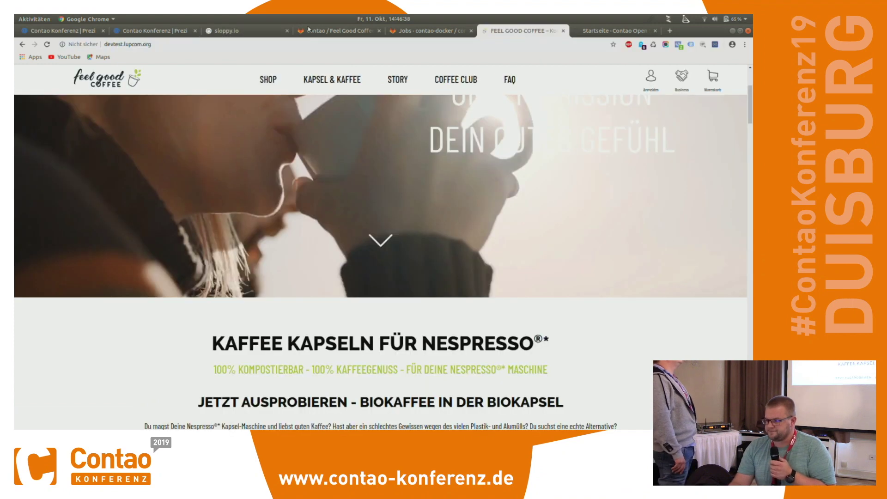
pyautogui.click(49, 45)
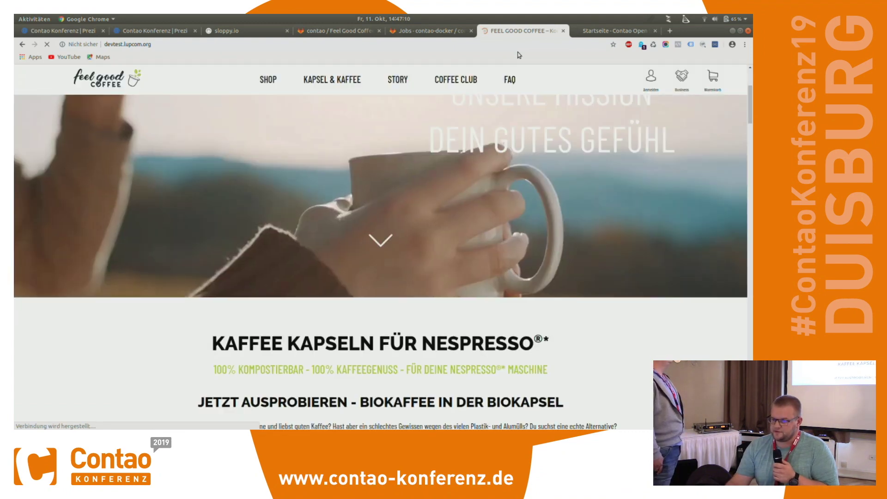
pyautogui.click(595, 33)
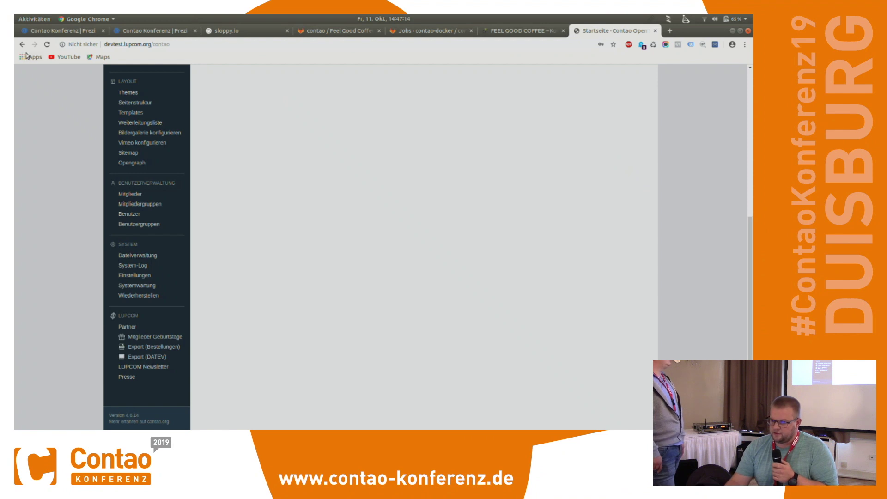
pyautogui.click(47, 45)
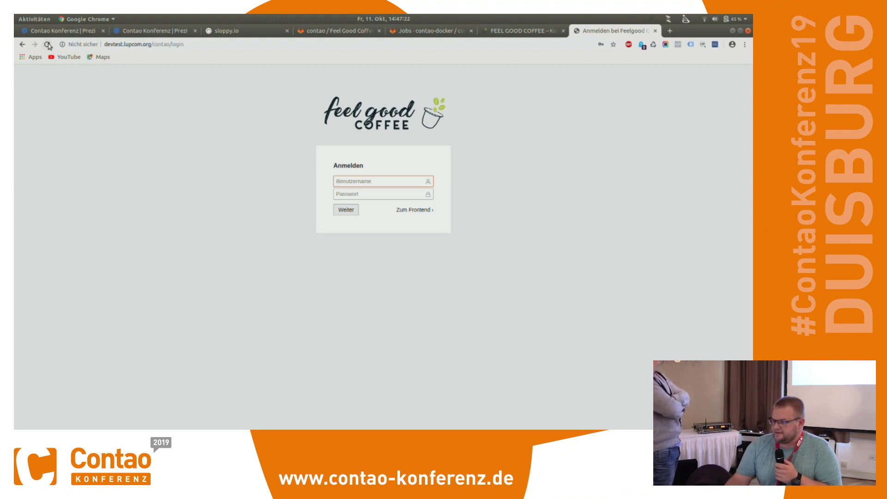
pyautogui.click(519, 32)
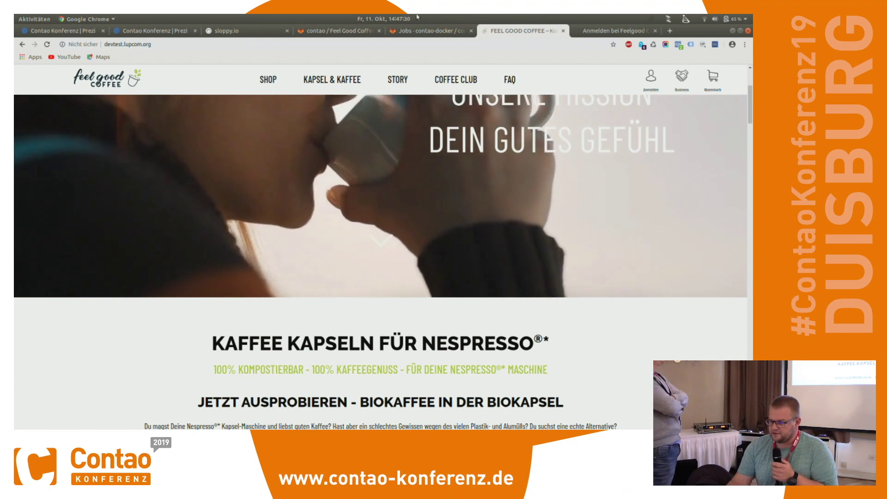
# Look at the contao-docker-container job list and the Feel Good Coffee project in GitLab
pyautogui.click(415, 31)
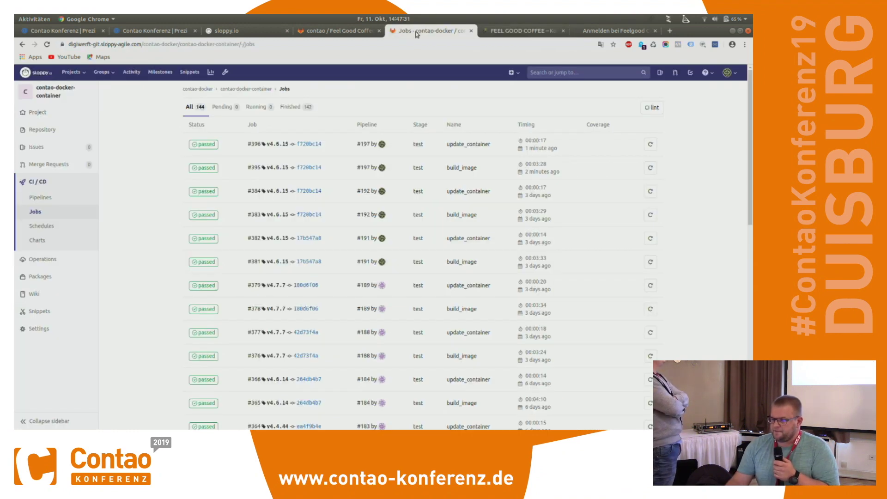
pyautogui.click(319, 32)
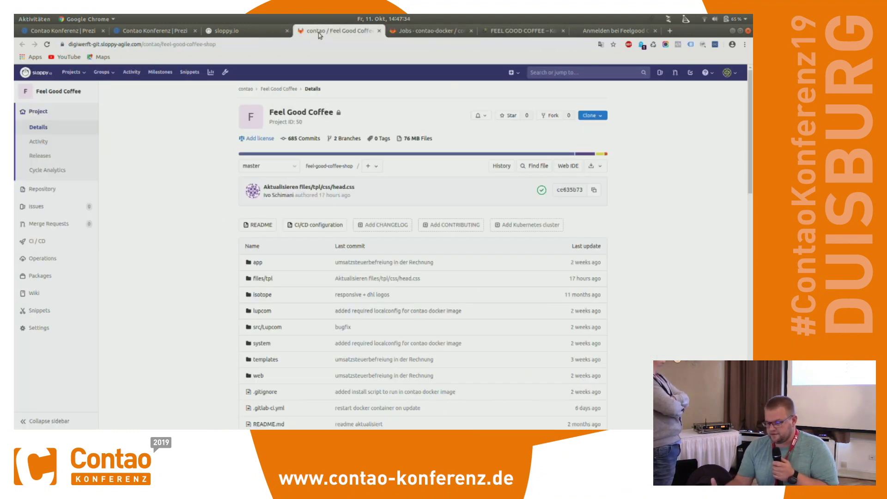
pyautogui.click(421, 33)
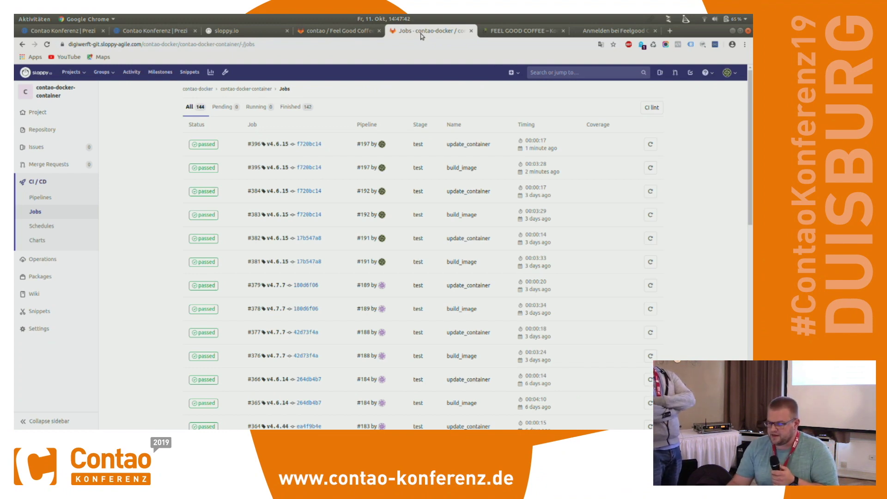
# Switch to sloppy.io, open the feelgood app's basic settings and set its Docker image tag to v4.7.7
pyautogui.click(230, 33)
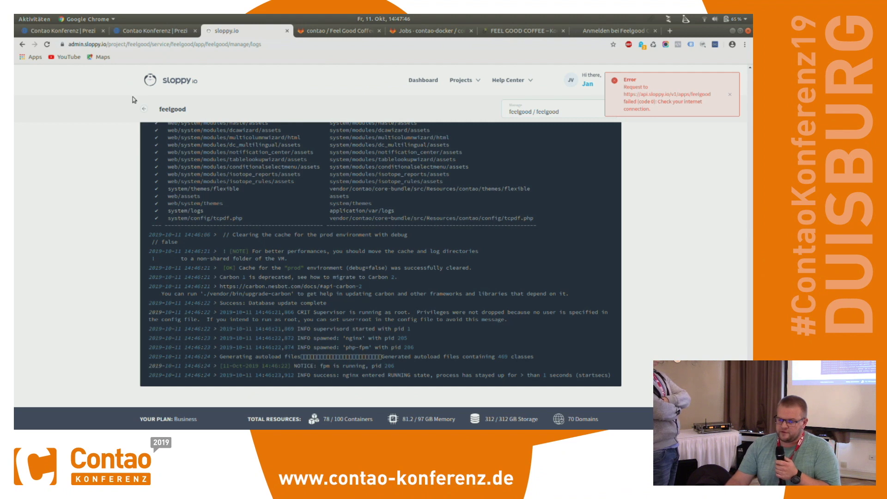
pyautogui.click(144, 110)
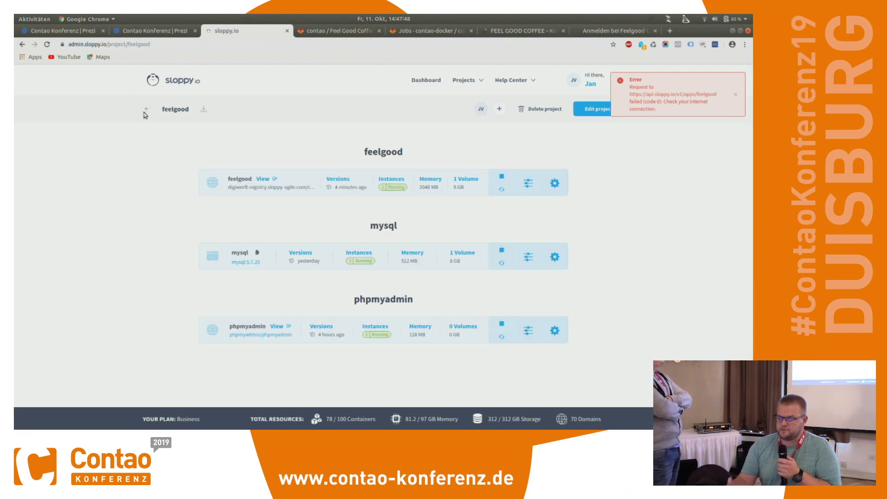
pyautogui.click(564, 189)
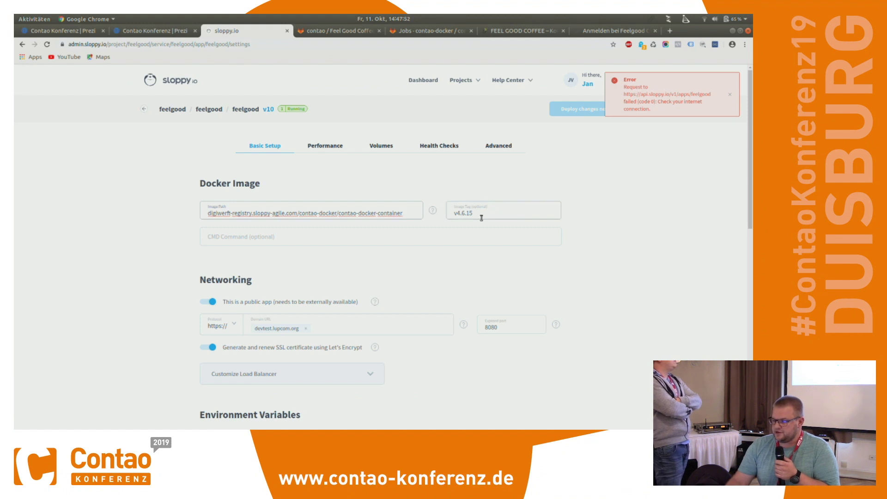
pyautogui.click(480, 217)
pyautogui.press('BackSpace')
pyautogui.press('BackSpace')
pyautogui.press('BackSpace')
pyautogui.press('BackSpace')
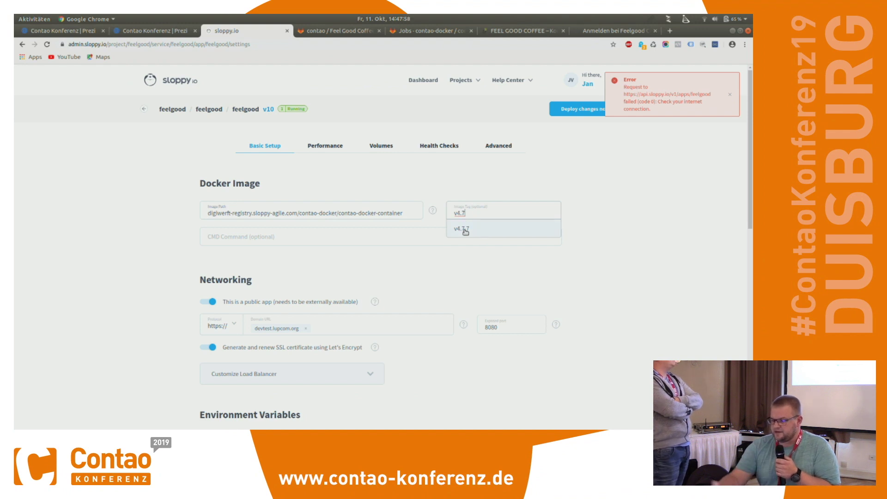
pyautogui.click(465, 229)
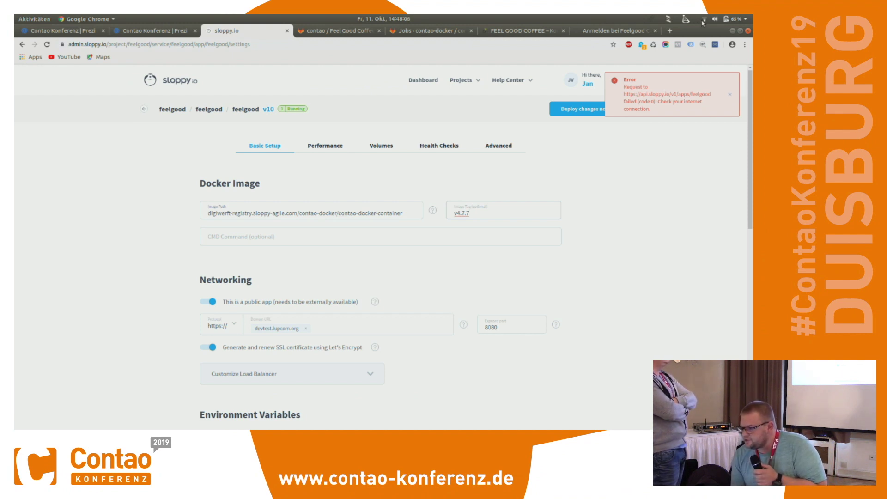
# Dismiss the error notification, deploy the feelgood app's changed settings and open its live logs
pyautogui.click(730, 94)
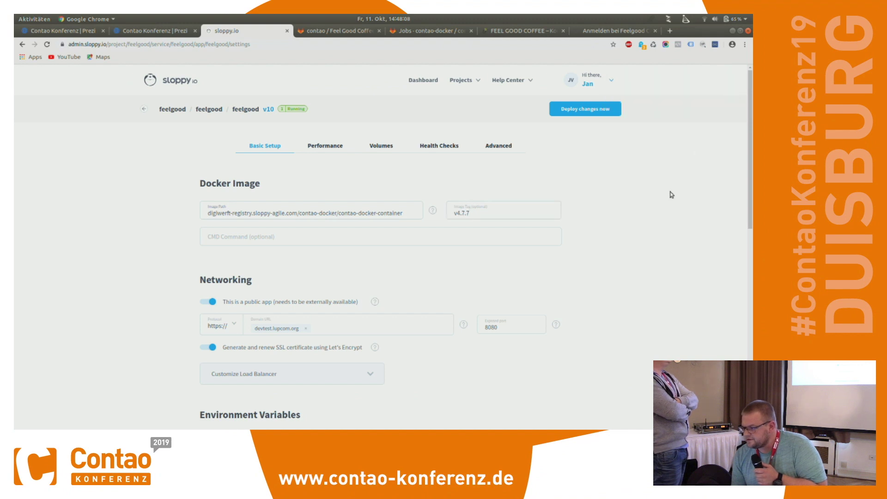
pyautogui.click(582, 114)
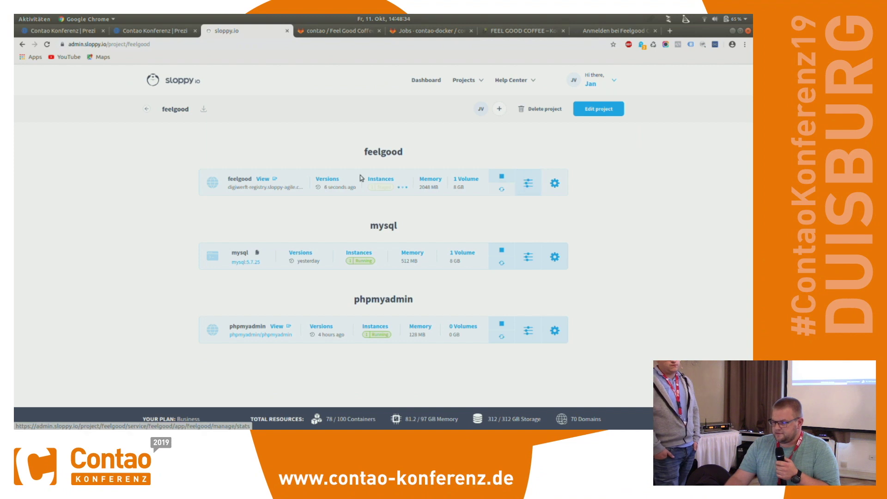
pyautogui.click(528, 180)
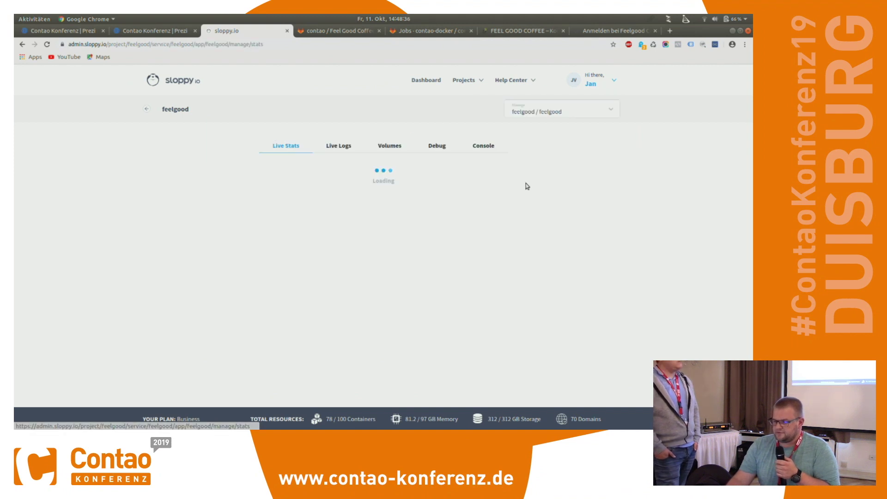
pyautogui.click(333, 148)
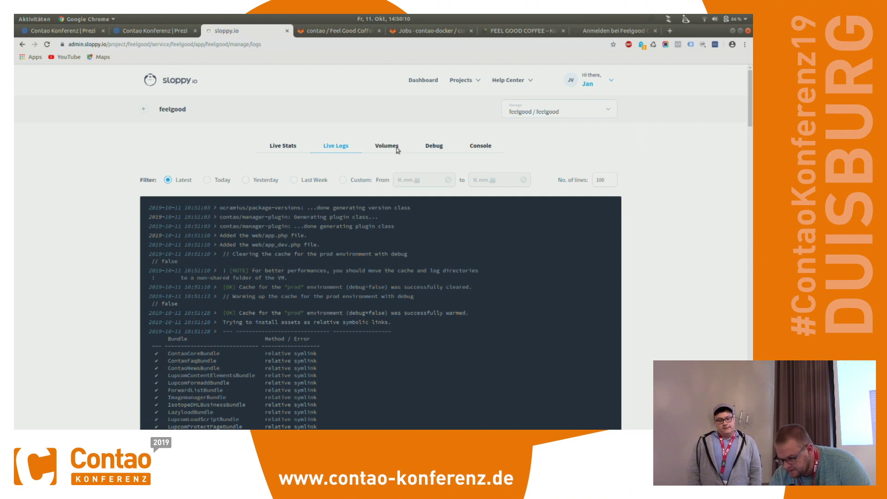
# Examine the Feel Good Coffee repository's system/config folder in GitLab, and return to the master branch's root file list
pyautogui.click(337, 33)
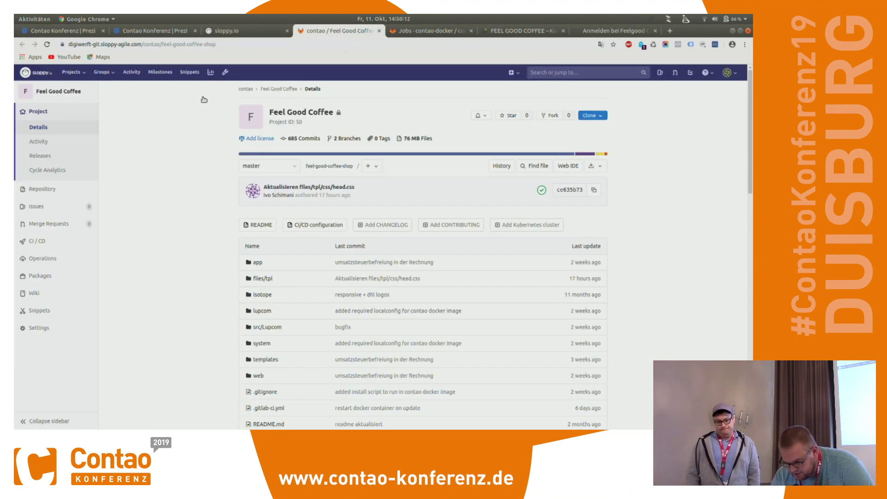
pyautogui.scroll(-3, 138, 206)
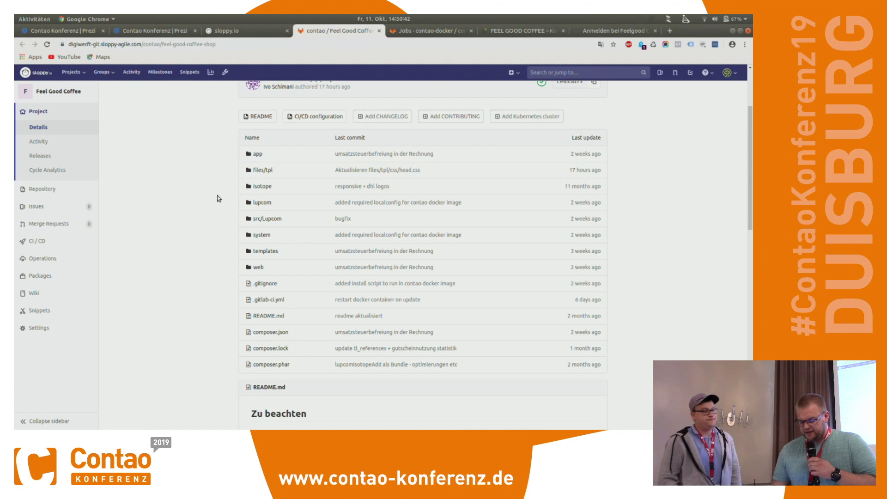
pyautogui.click(261, 236)
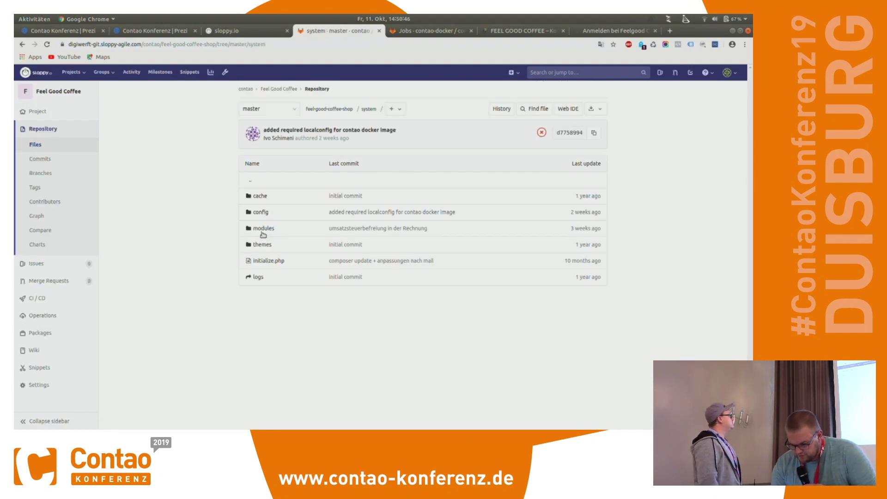
pyautogui.click(261, 211)
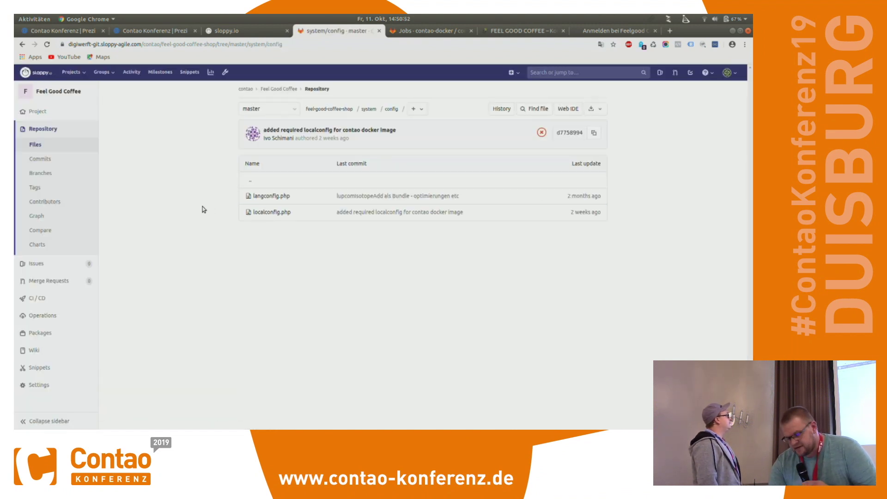
pyautogui.click(22, 45)
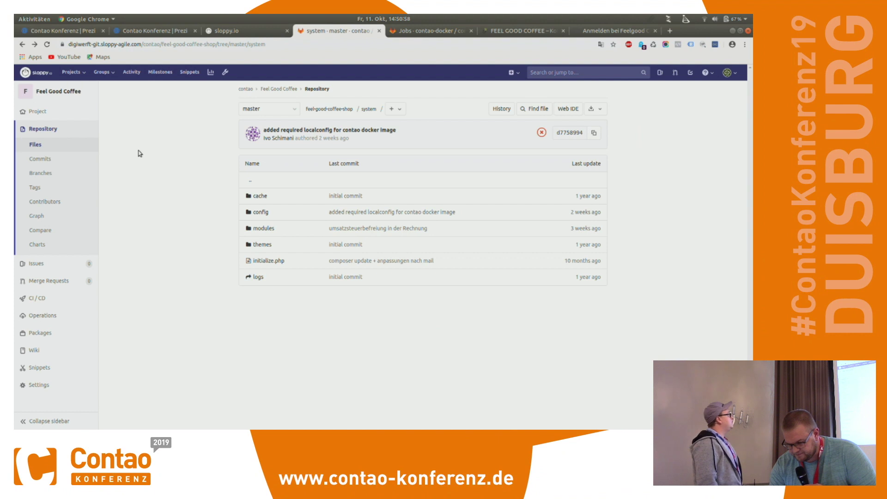
pyautogui.click(250, 182)
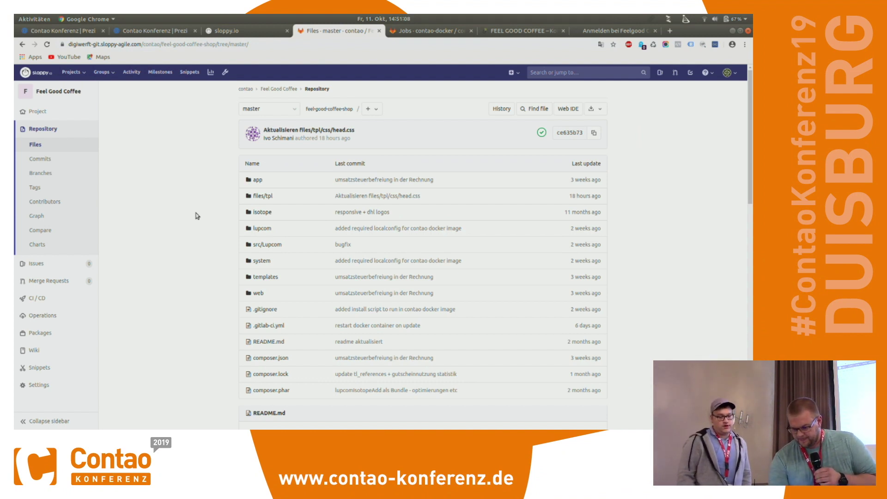
# Check the feelgood app's volume and the end of its live logs in sloppy.io, and return to the shop page
pyautogui.click(223, 30)
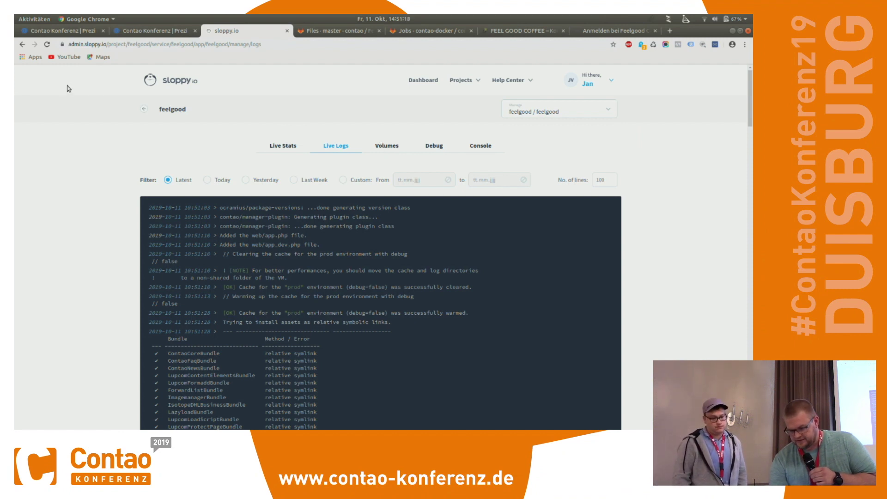
pyautogui.click(387, 147)
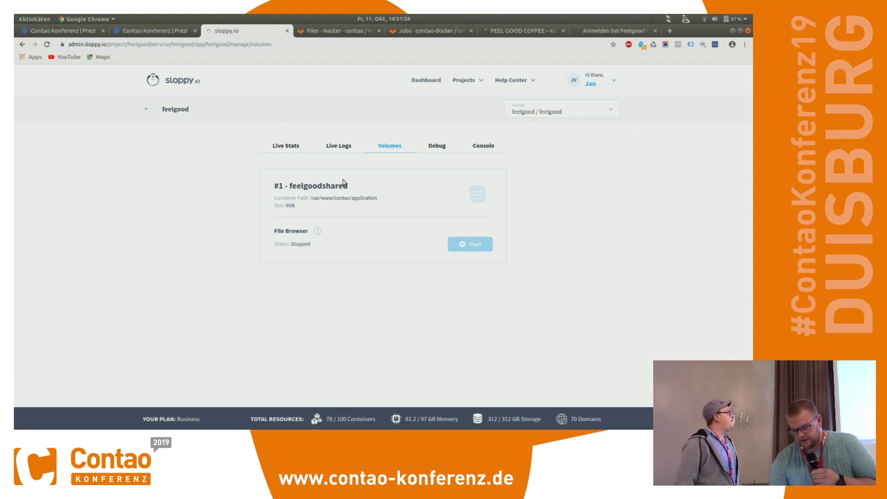
pyautogui.click(338, 146)
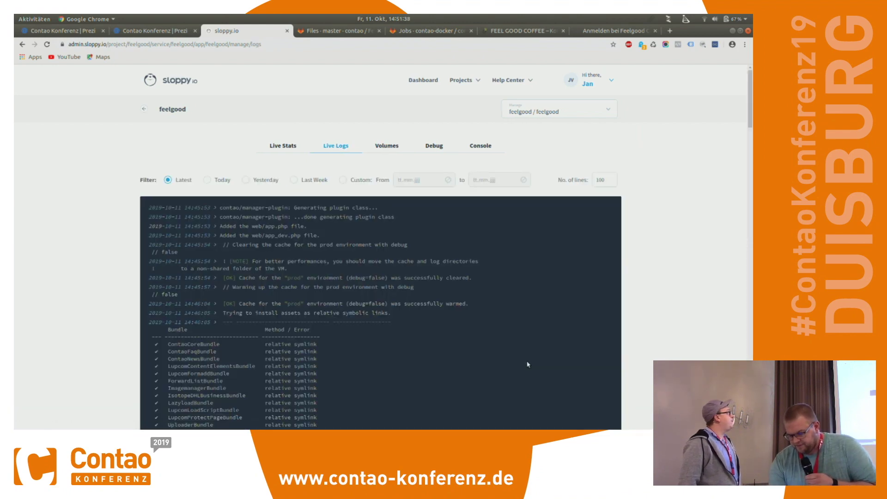
pyautogui.scroll(-5, 527, 363)
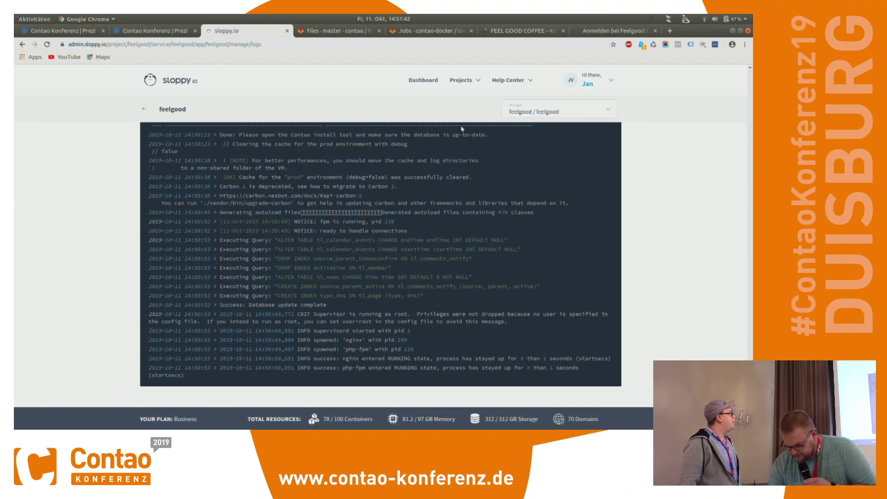
pyautogui.click(502, 34)
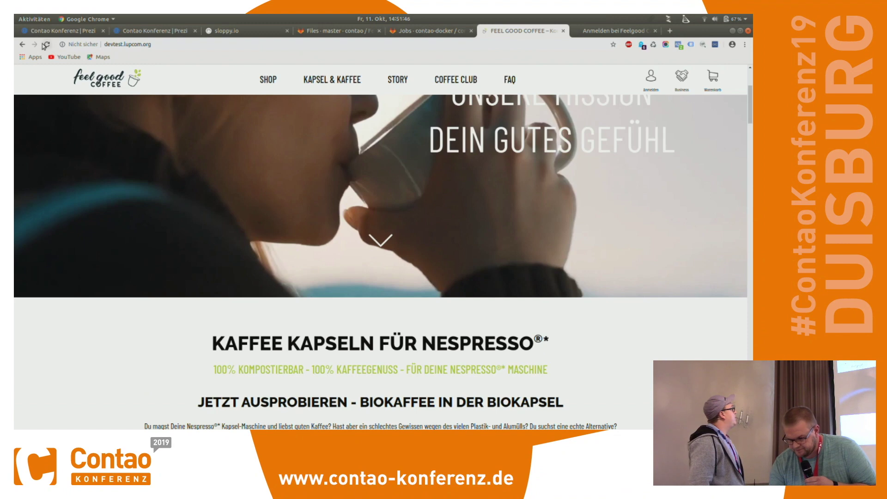
# Check the end of the feelgood app's live logs in sloppy.io and reload the Feel Good Coffee shop page
pyautogui.hotkey('ctrl', 'pageup')
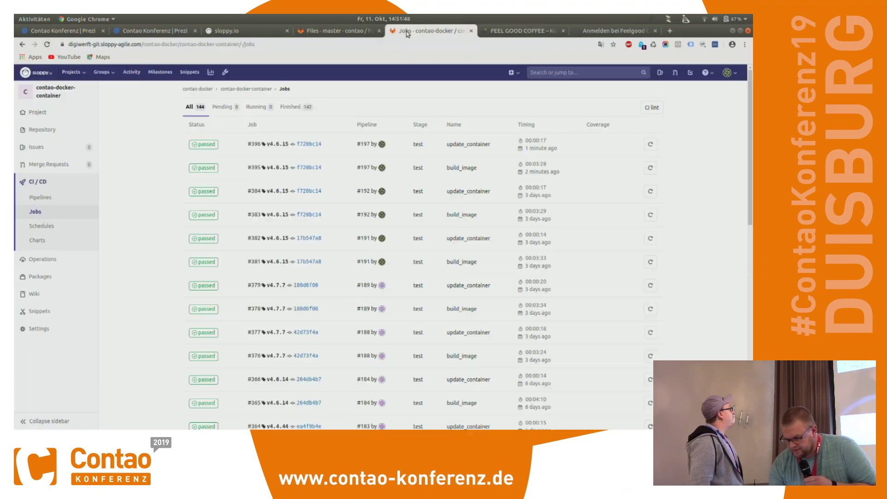
pyautogui.click(254, 31)
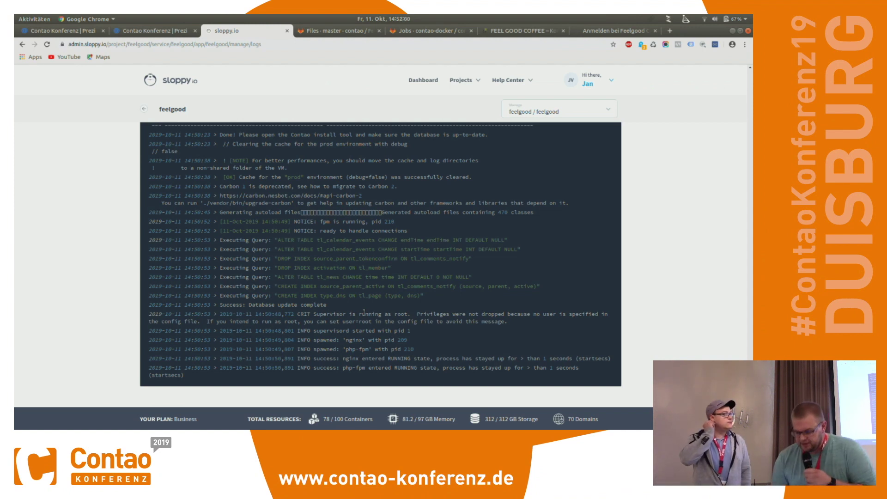
pyautogui.click(510, 31)
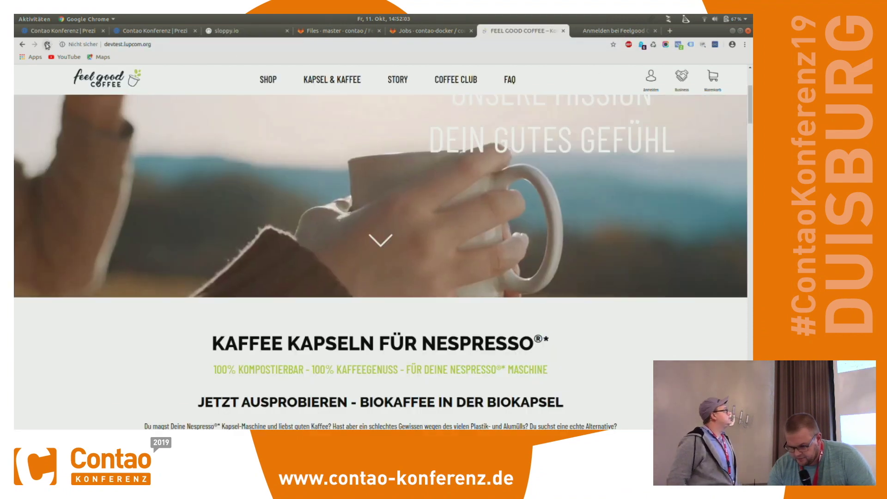
pyautogui.click(47, 44)
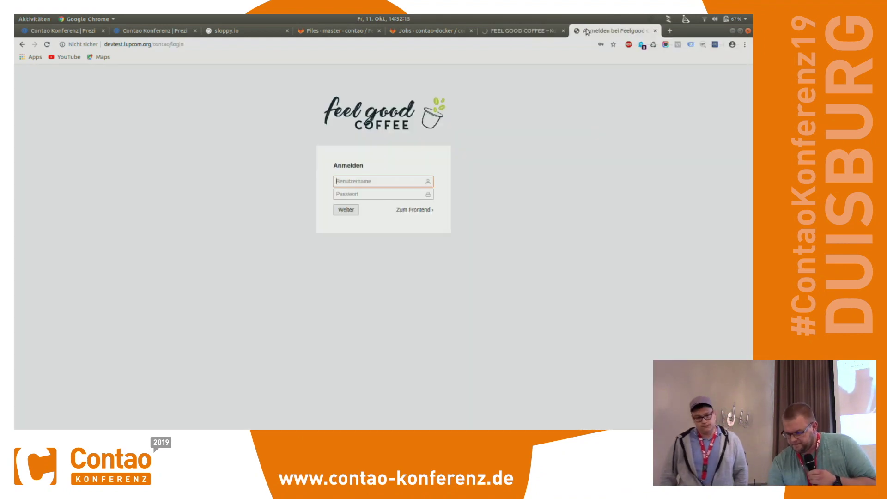
# Log in to the shop's Contao backend with the saved username and password, and check the installed Contao version below the navigation
pyautogui.click(587, 32)
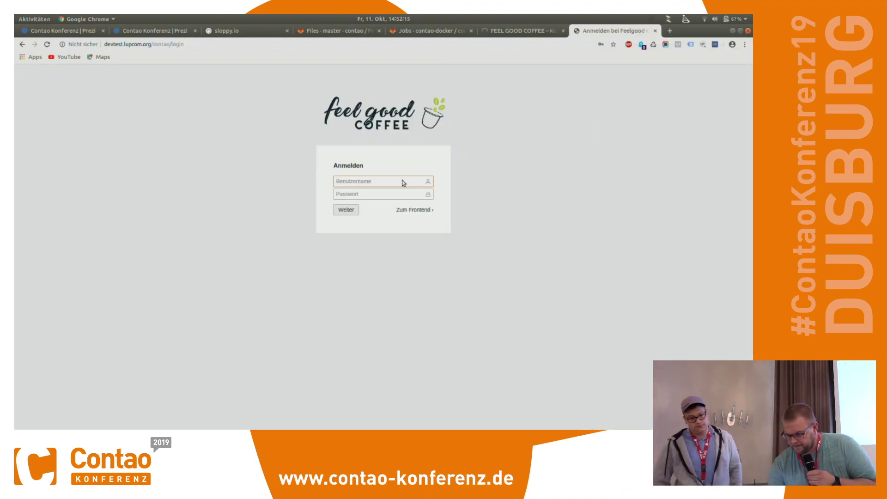
pyautogui.click(362, 181)
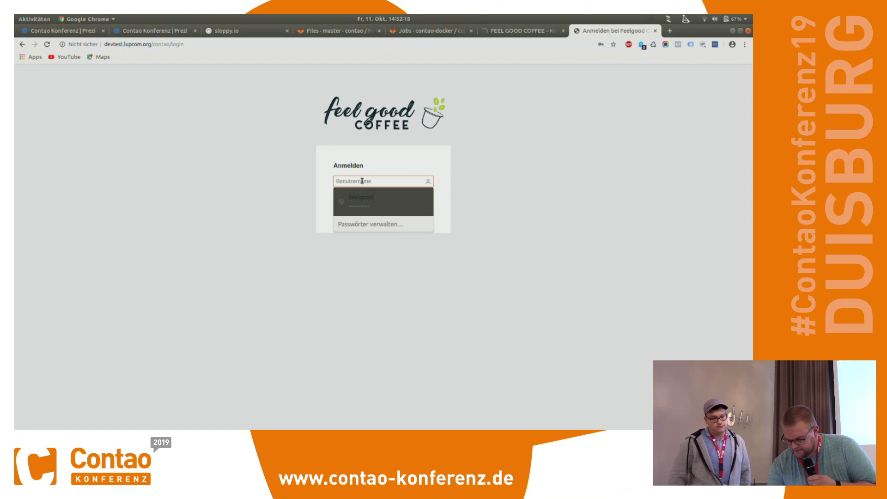
pyautogui.click(365, 202)
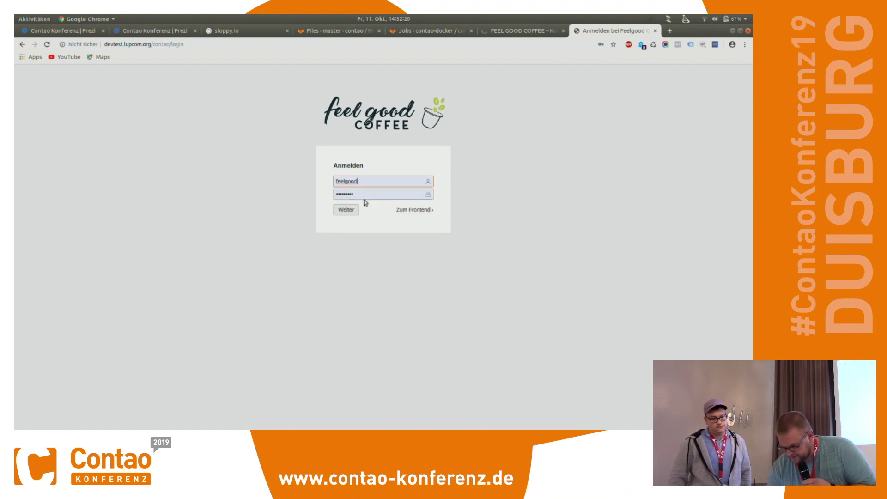
pyautogui.click(349, 213)
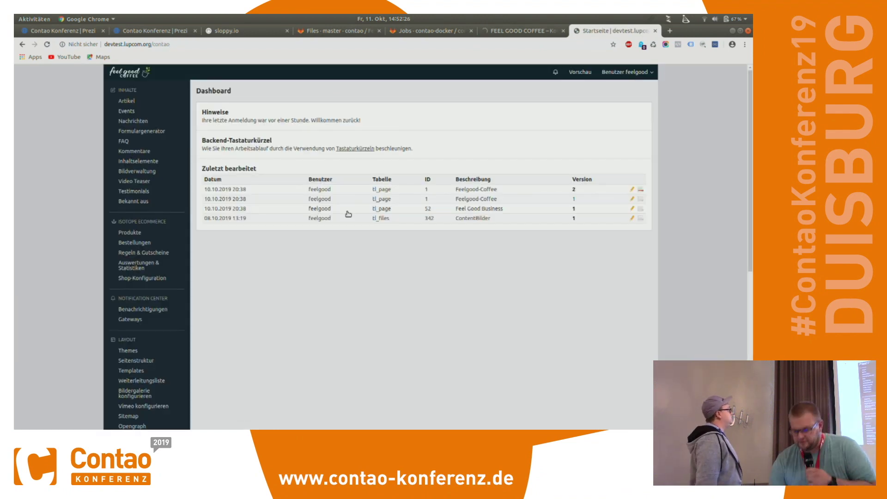
pyautogui.scroll(-6, 349, 214)
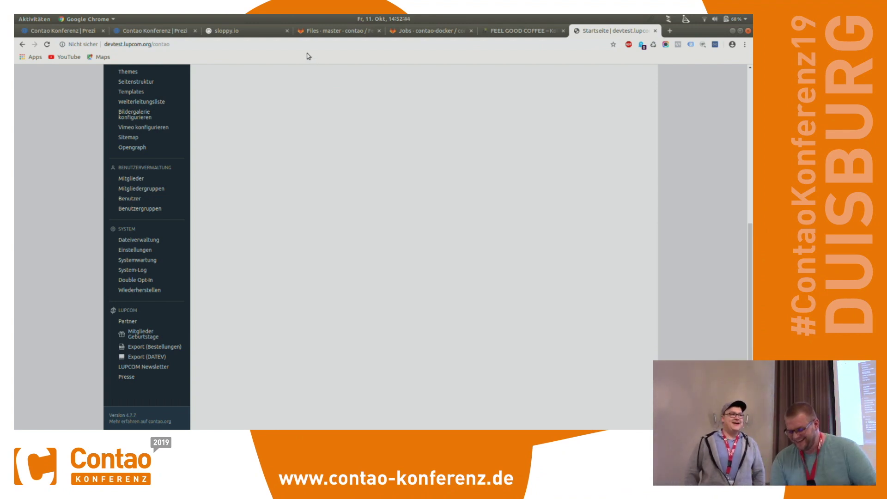
# Examine the Dockerfile in the build/php72 folder of the contao-docker-container repository in GitLab through to its entrypoint
pyautogui.click(406, 31)
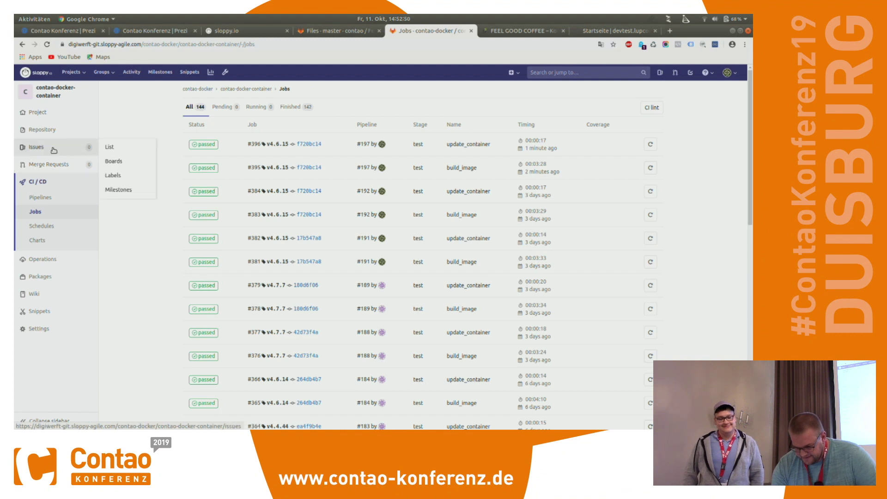
pyautogui.click(46, 136)
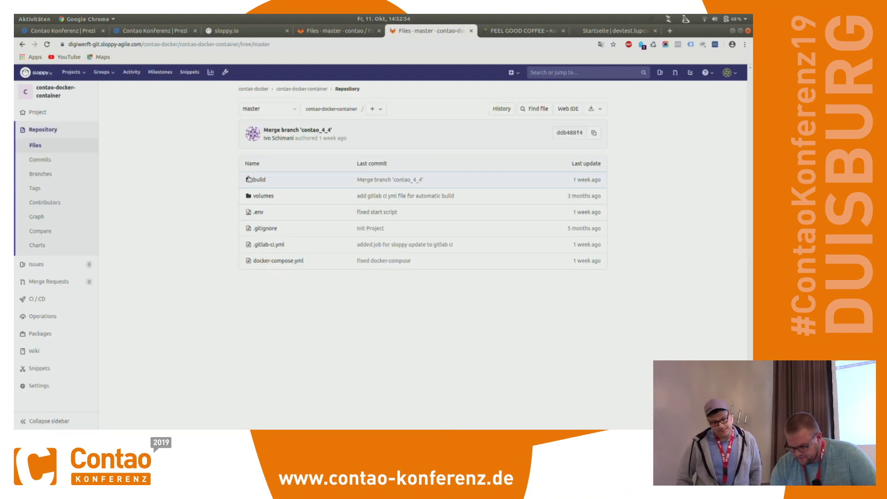
pyautogui.click(257, 180)
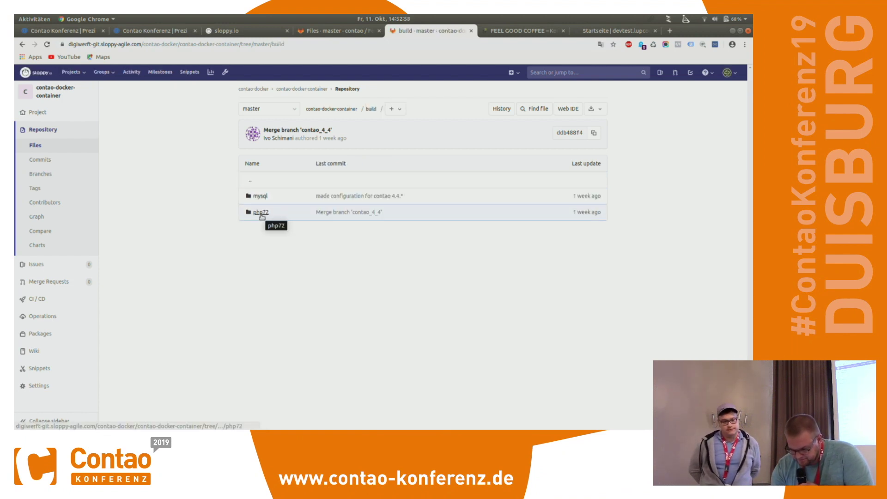
pyautogui.click(261, 215)
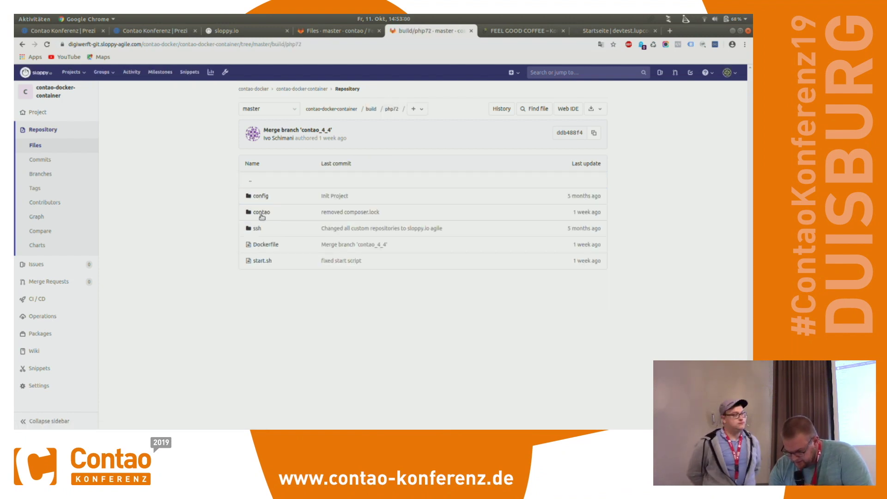
pyautogui.click(269, 247)
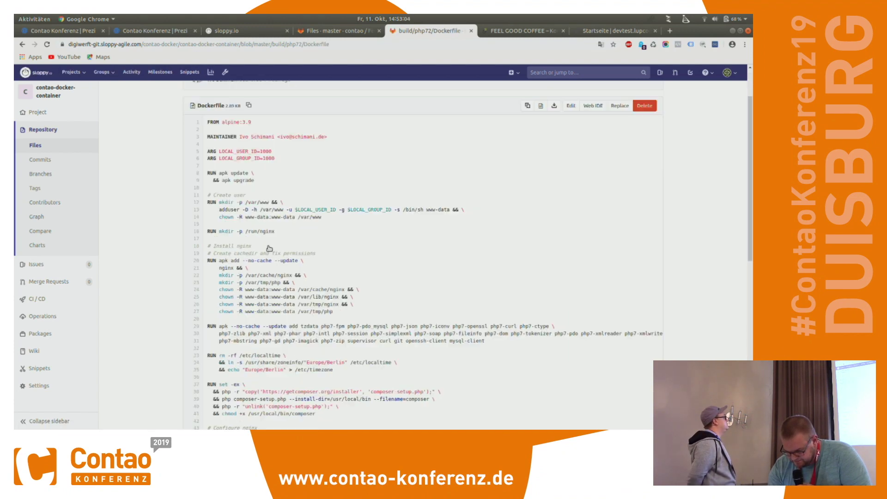
pyautogui.scroll(-8, 268, 248)
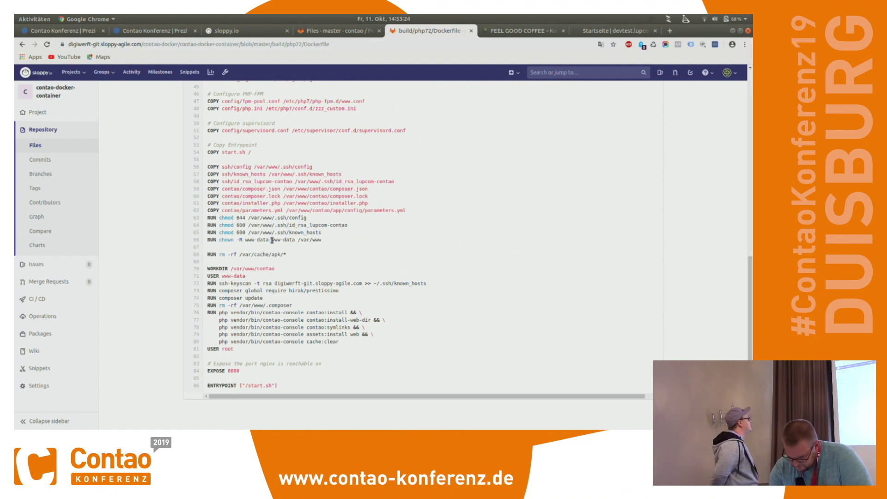
pyautogui.scroll(-1, 272, 240)
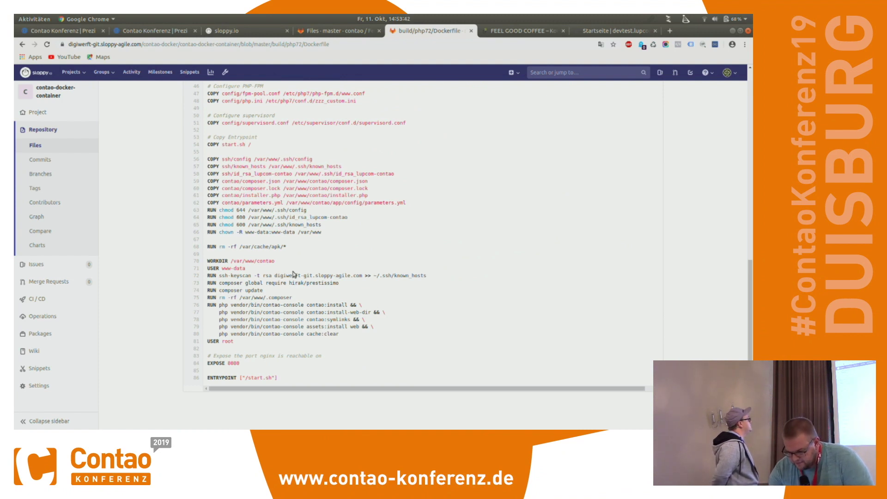
# Look into the contao-docker-container repository's volumes folder and return to the master branch's root file list
pyautogui.click(38, 147)
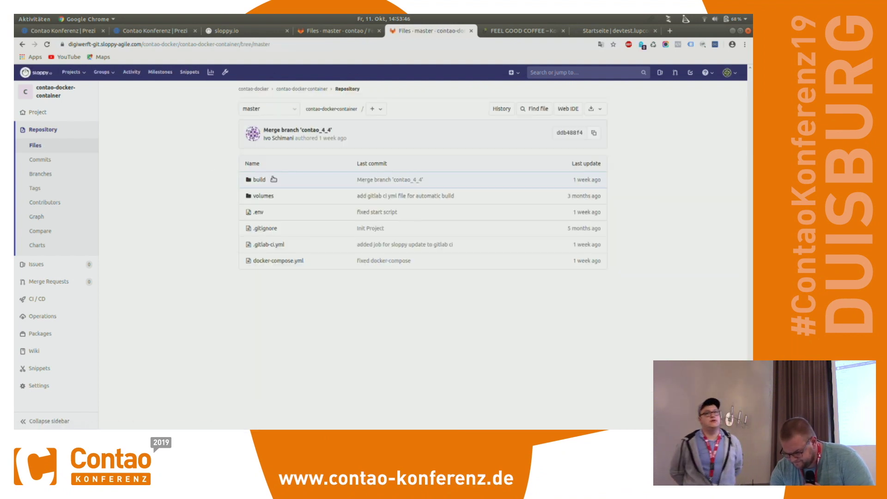
pyautogui.click(266, 198)
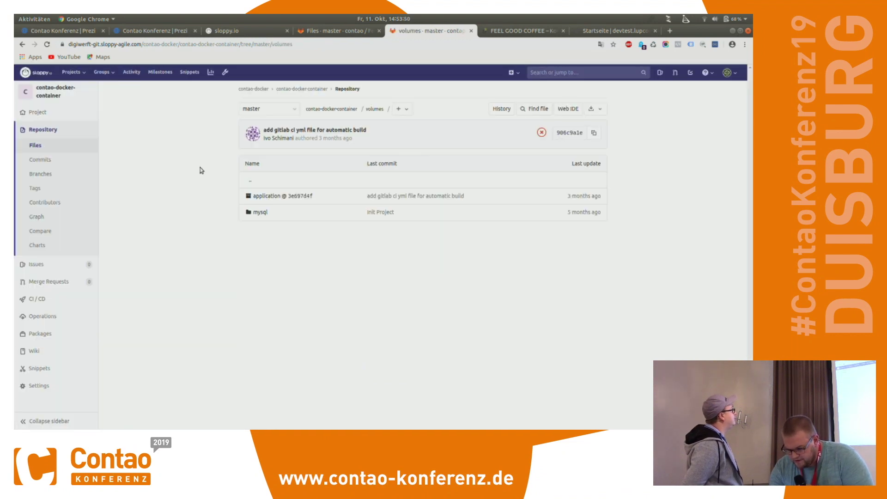
pyautogui.click(43, 161)
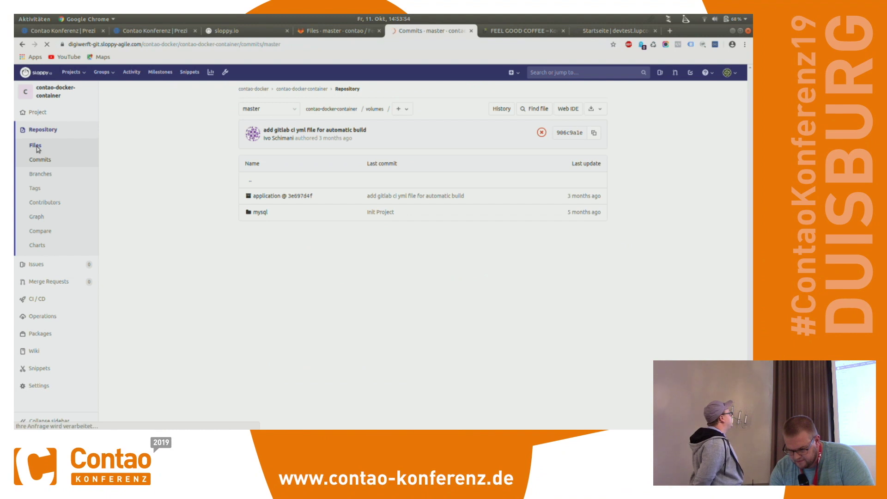
pyautogui.click(36, 146)
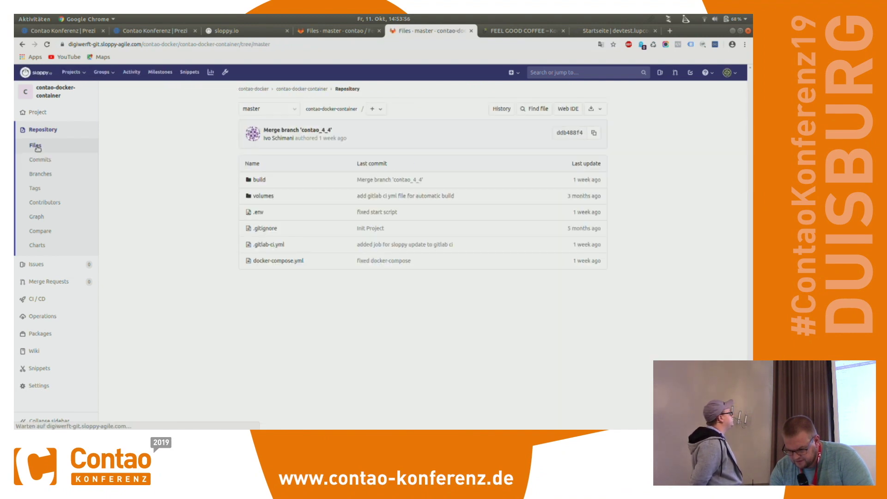
# Open composer.json in the build/php72/contao folder and examine its required packages
pyautogui.click(259, 180)
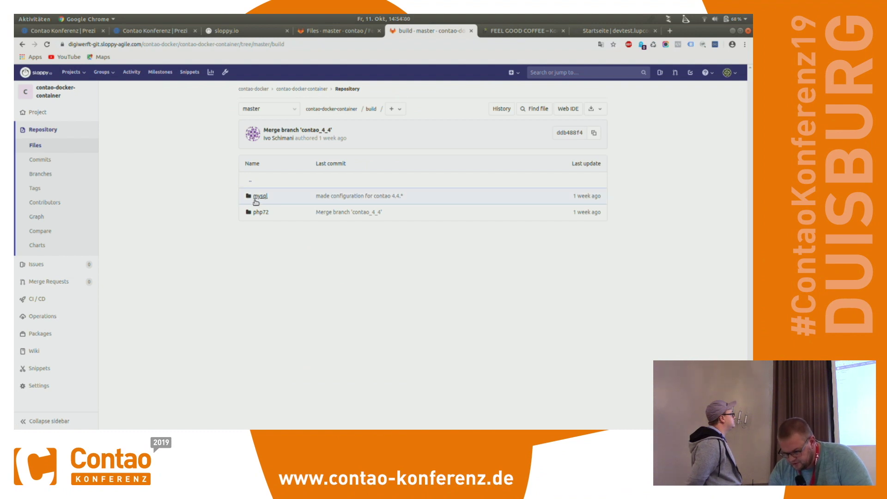
pyautogui.click(261, 213)
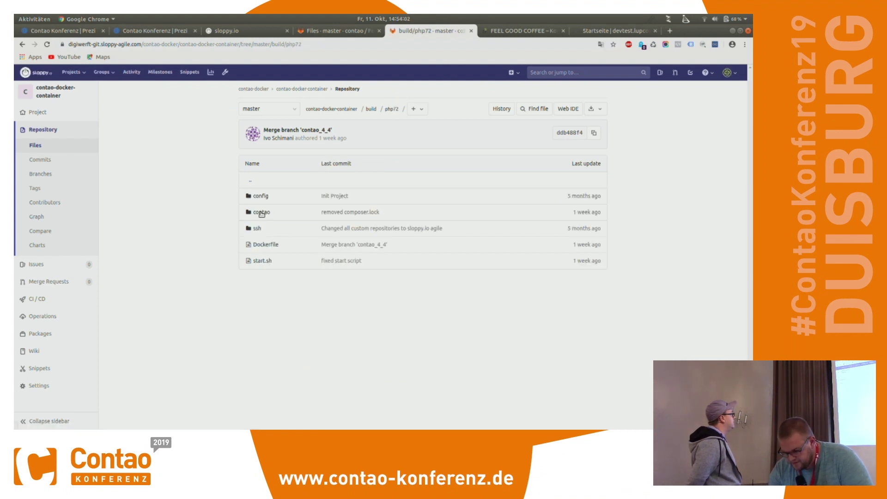
pyautogui.click(262, 213)
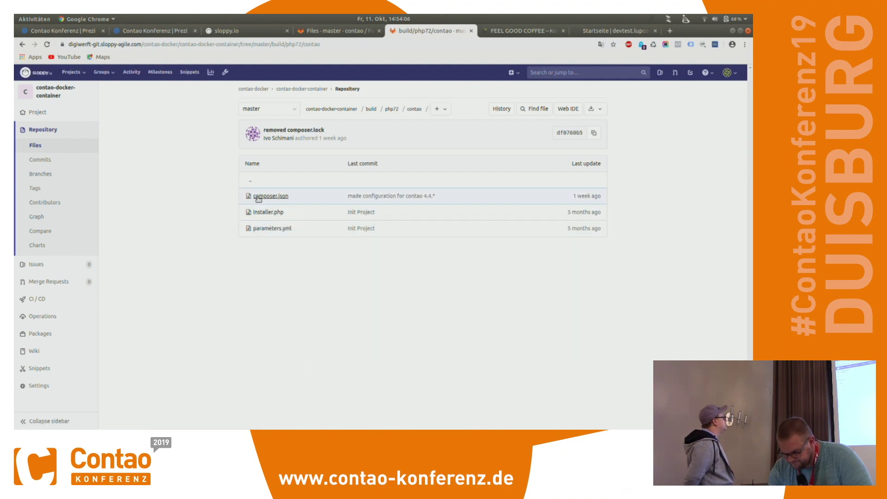
pyautogui.click(258, 198)
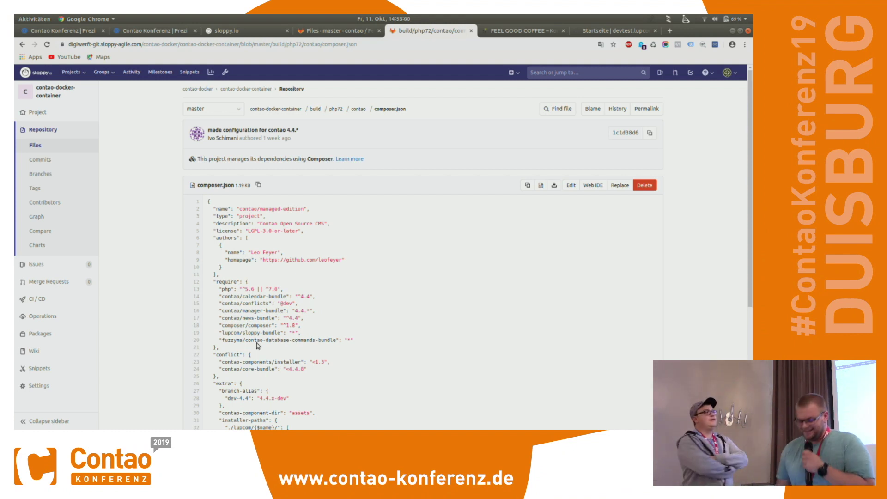
# Show the Feel Good Coffee shop page and its GitLab repository's root file list
pyautogui.click(591, 33)
pyautogui.click(517, 31)
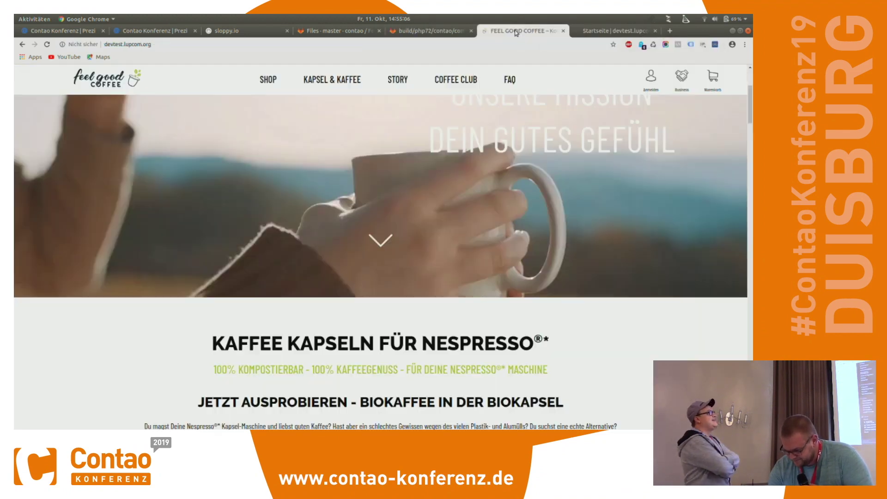
pyautogui.click(323, 32)
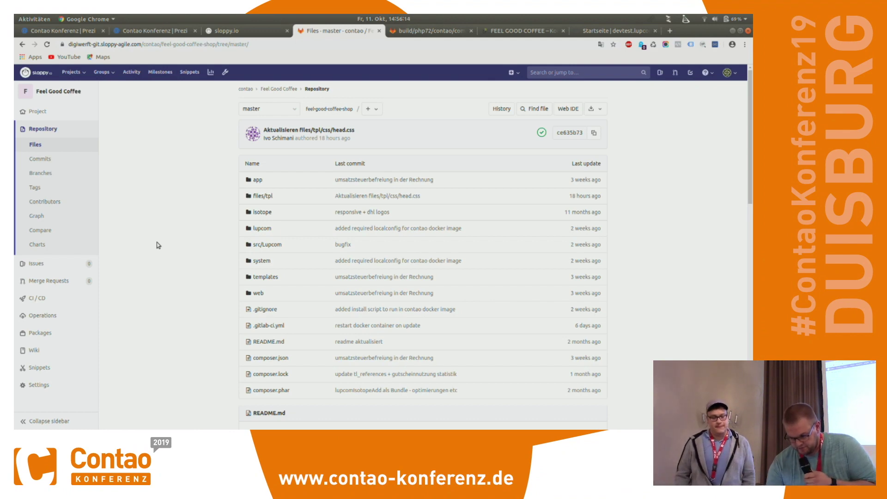
# Switch to sloppy.io and examine the volume configuration in the feelgood app's settings
pyautogui.click(229, 32)
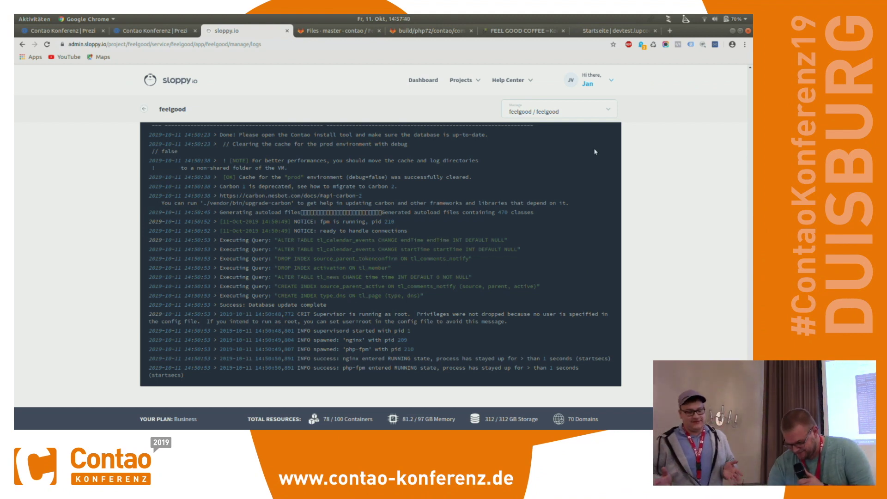
pyautogui.click(144, 109)
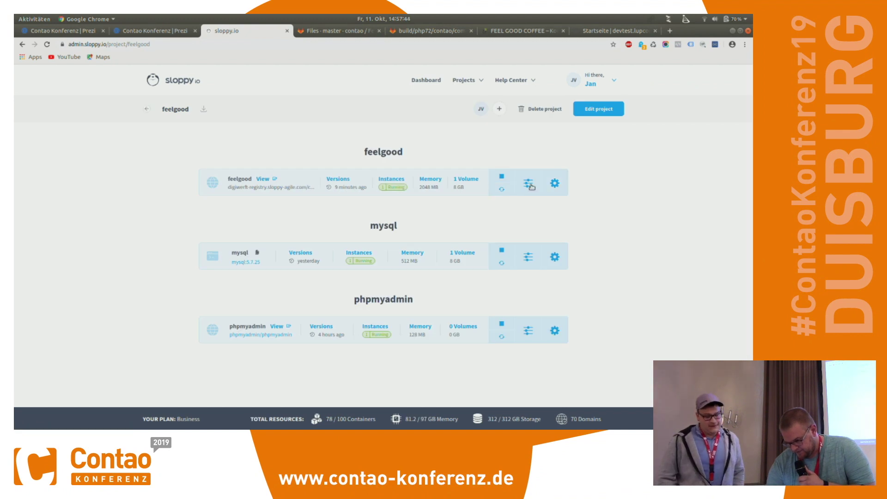
pyautogui.click(554, 185)
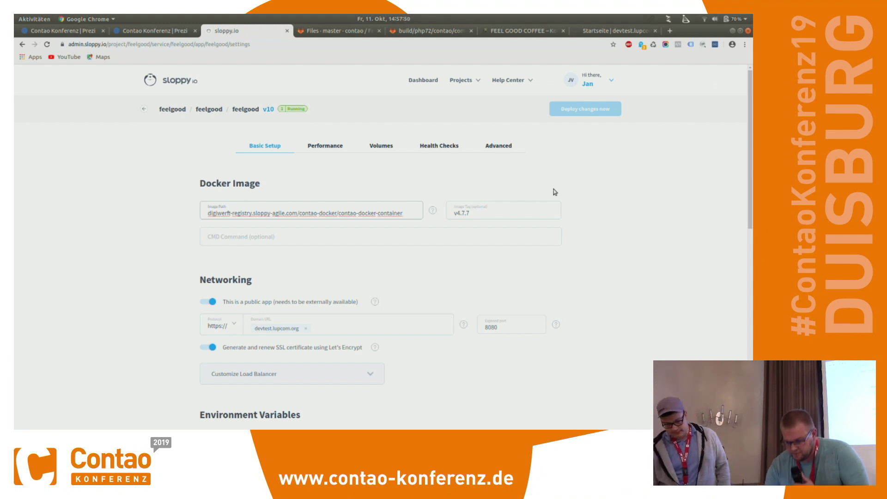
pyautogui.click(369, 146)
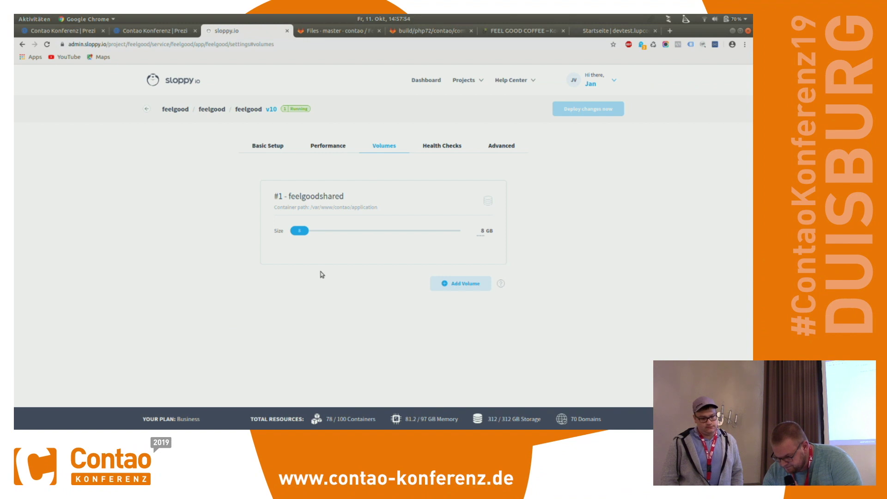
pyautogui.click(146, 111)
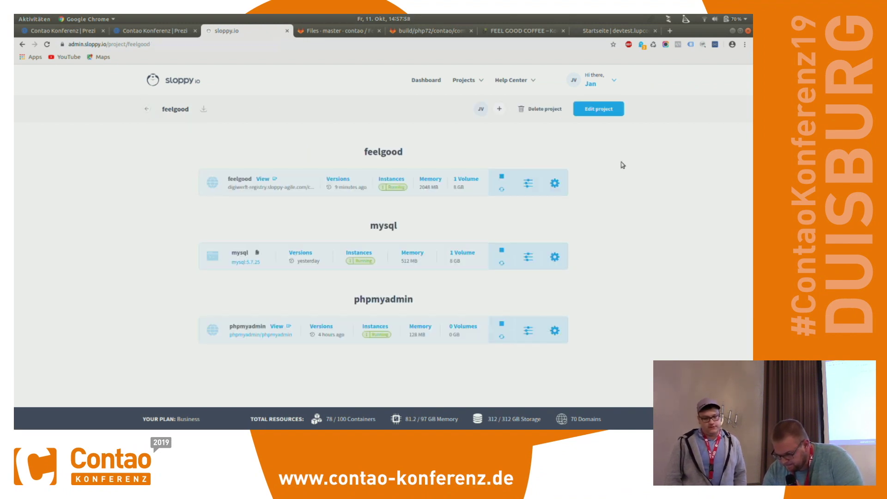
pyautogui.click(554, 183)
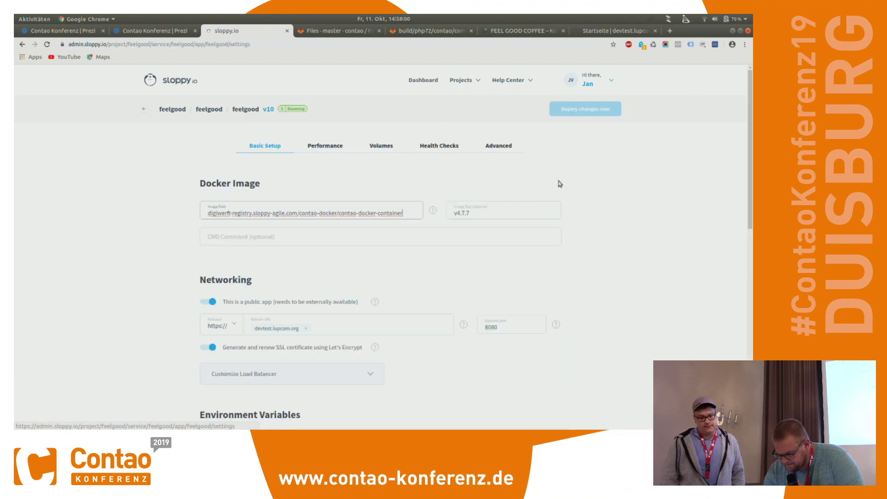
pyautogui.click(376, 147)
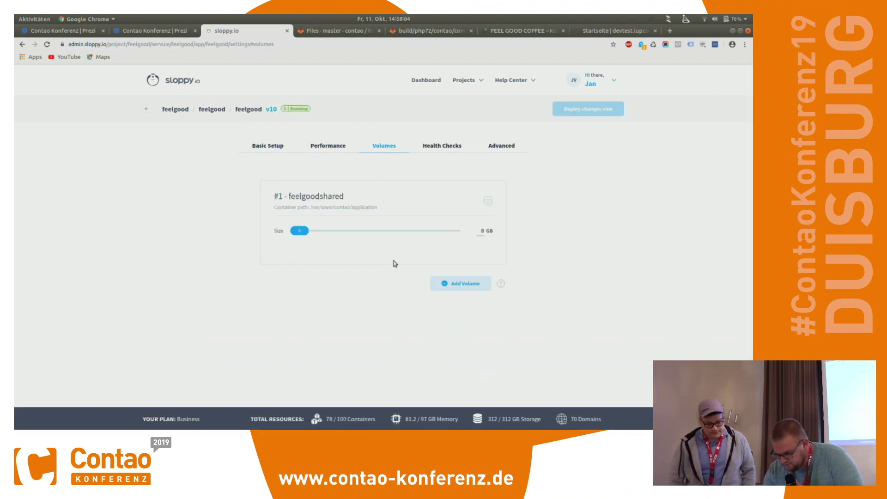
# Leave the app settings and open the volumes view in the feelgood app's management area
pyautogui.click(147, 110)
pyautogui.click(525, 182)
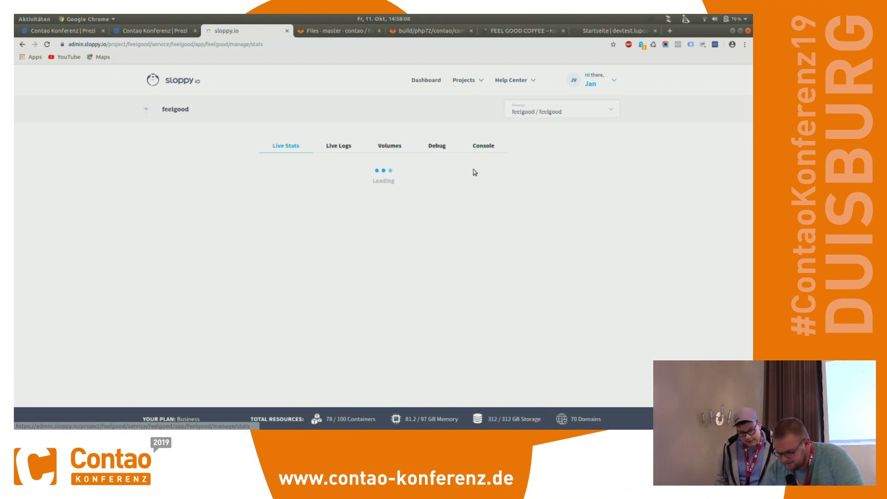
pyautogui.click(390, 146)
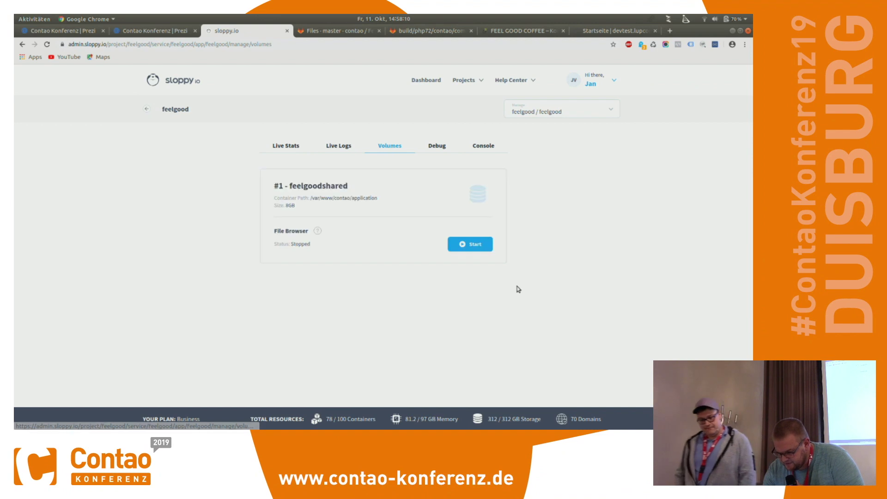
# Start and open the feelgoodshared volume's file browser, and copy the default username into its login form
pyautogui.click(466, 245)
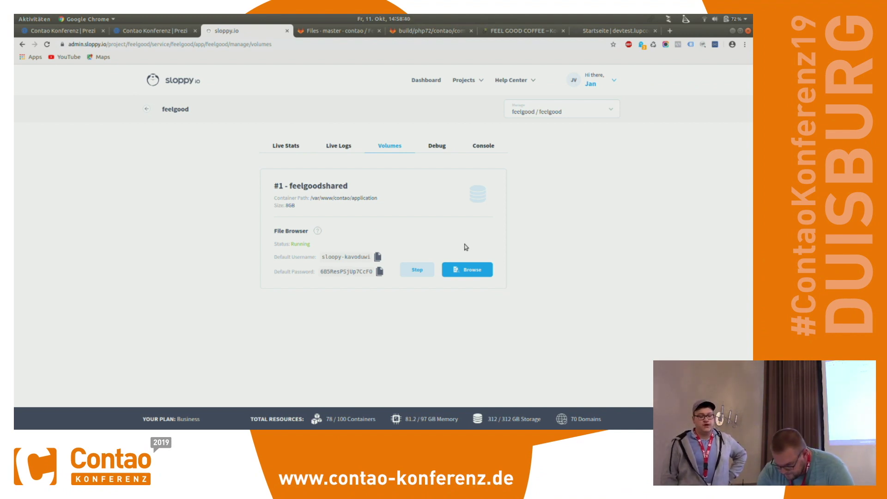
pyautogui.click(472, 271)
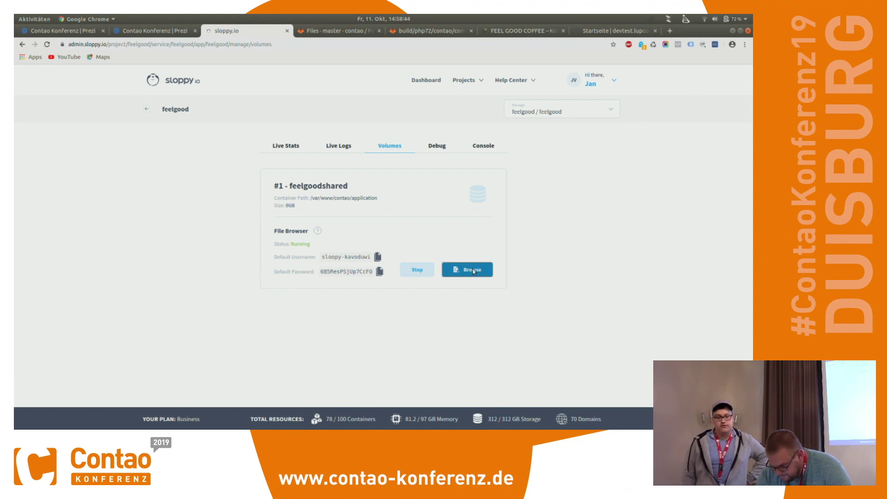
pyautogui.click(213, 30)
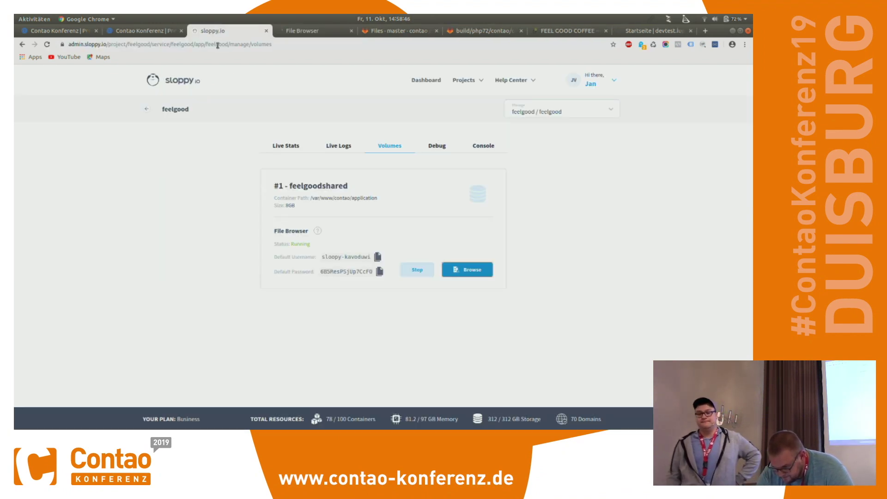
pyautogui.click(378, 255)
pyautogui.click(290, 31)
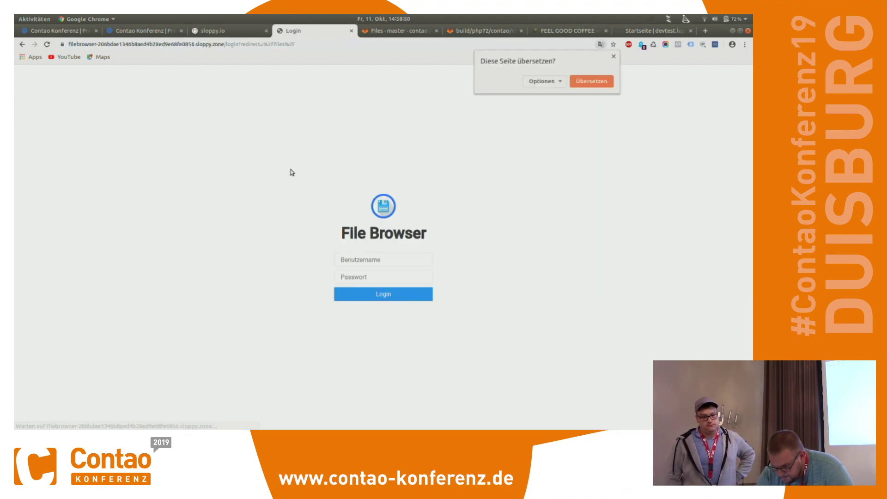
pyautogui.click(363, 259)
pyautogui.hotkey('ctrl', 'v')
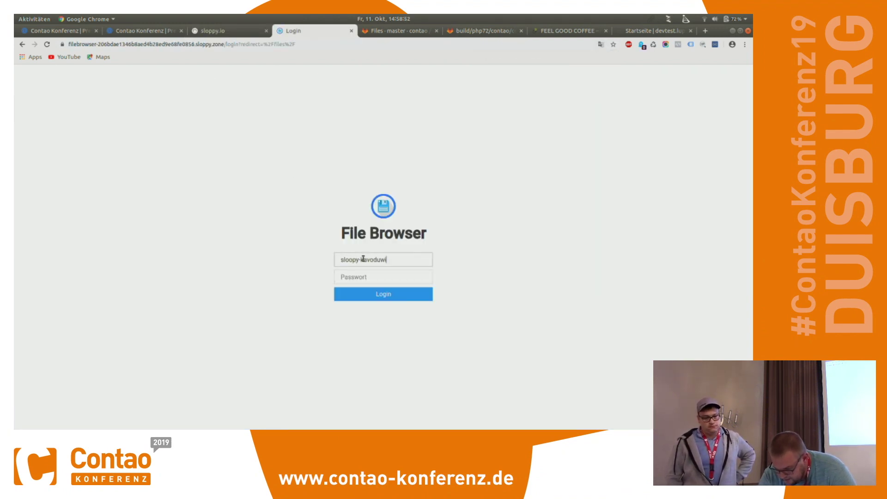
# Copy the file browser's default password from sloppy.io into the login form's password field and log in
pyautogui.click(206, 29)
pyautogui.click(380, 272)
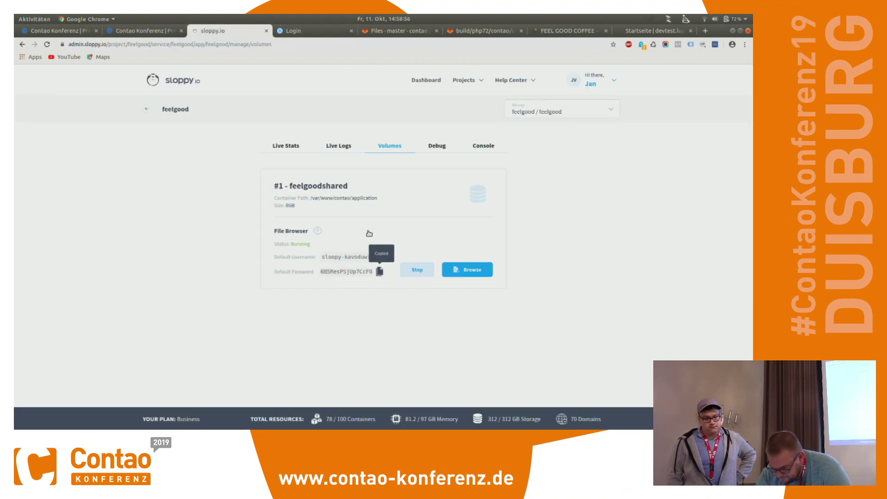
pyautogui.click(300, 31)
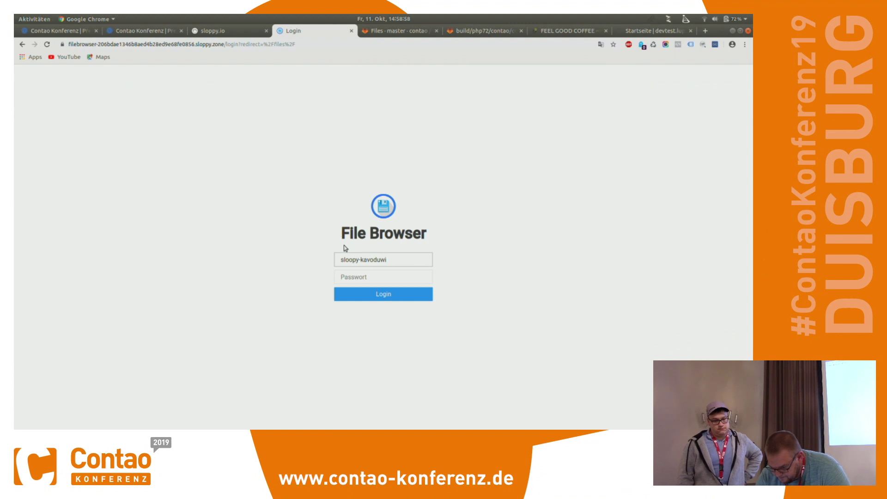
pyautogui.click(365, 278)
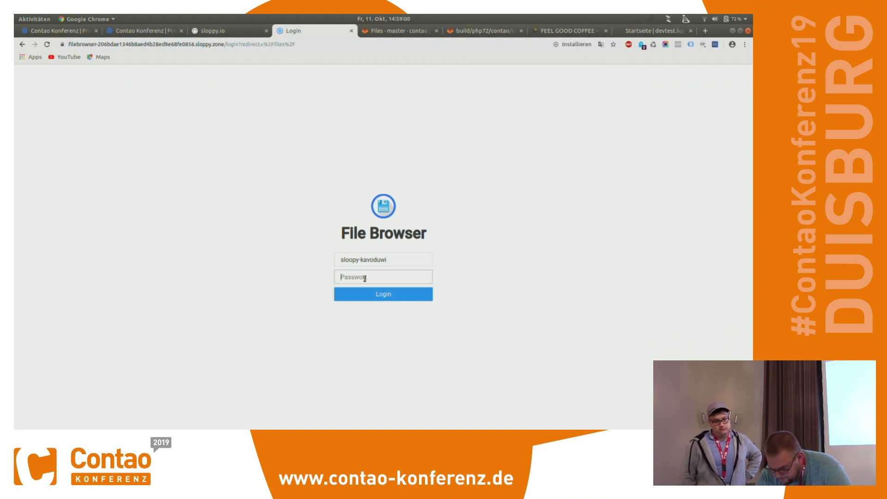
pyautogui.hotkey('ctrl', 'v')
pyautogui.click(369, 294)
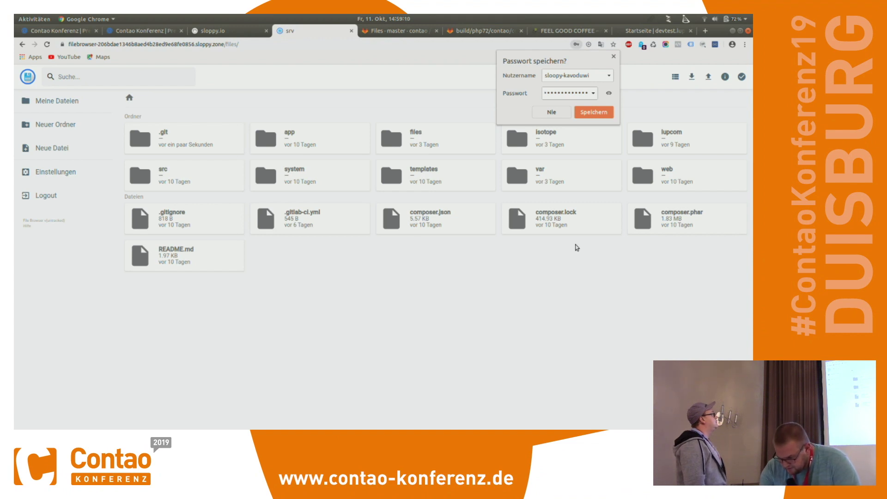
# Open the volume's var folder, examine its contents and return to the root folder
pyautogui.click(546, 179)
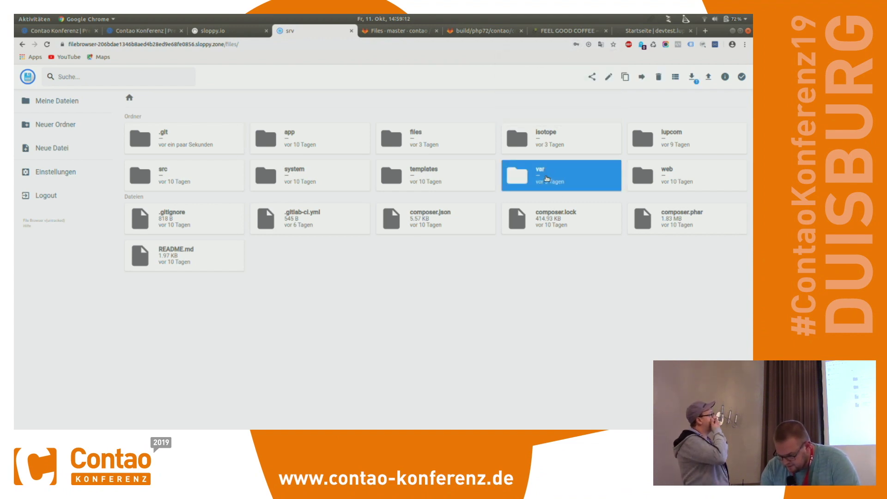
pyautogui.click(532, 173)
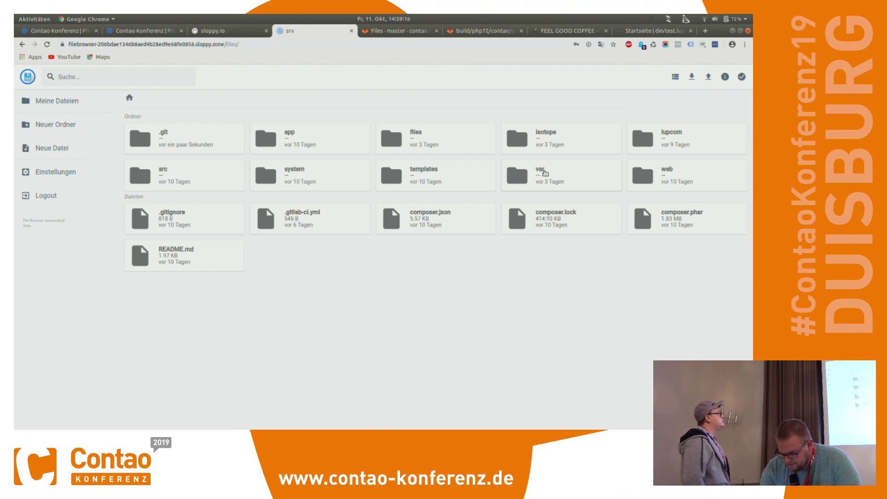
pyautogui.click(545, 172)
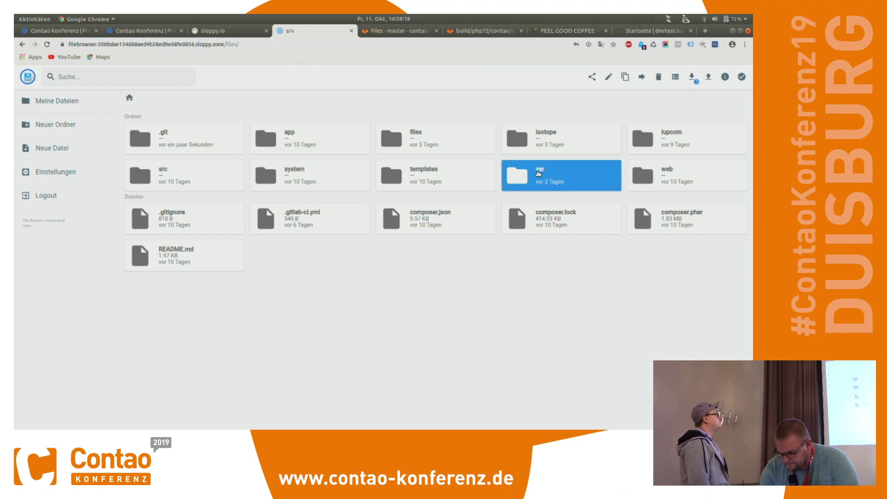
pyautogui.doubleClick(538, 174)
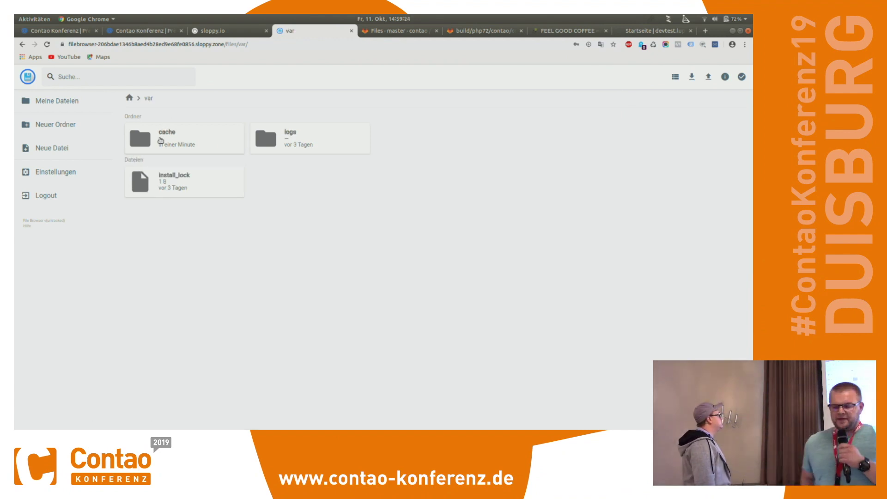
pyautogui.click(129, 98)
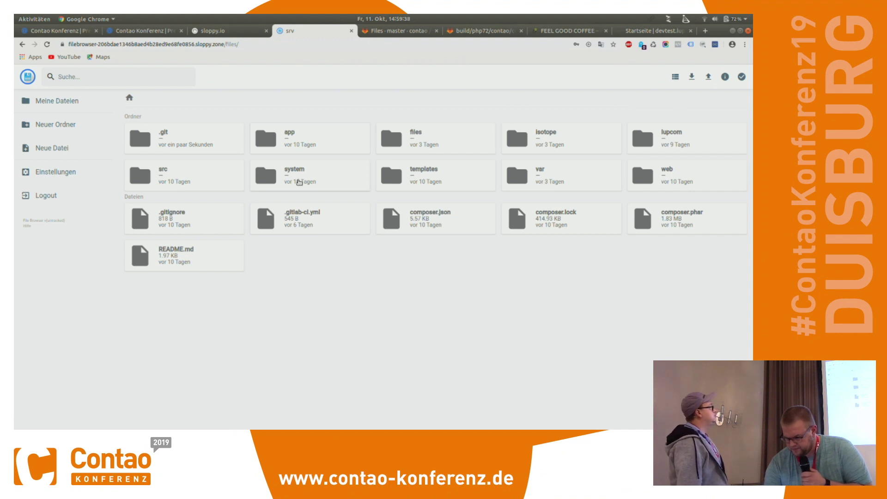
# Open the volume's web folder, try to open its assets entry, and return to the root folder
pyautogui.doubleClick(651, 179)
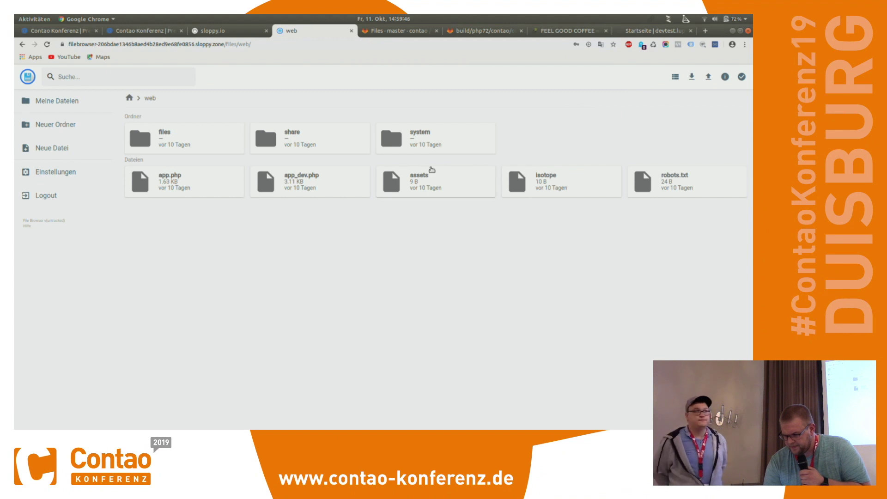
pyautogui.doubleClick(427, 184)
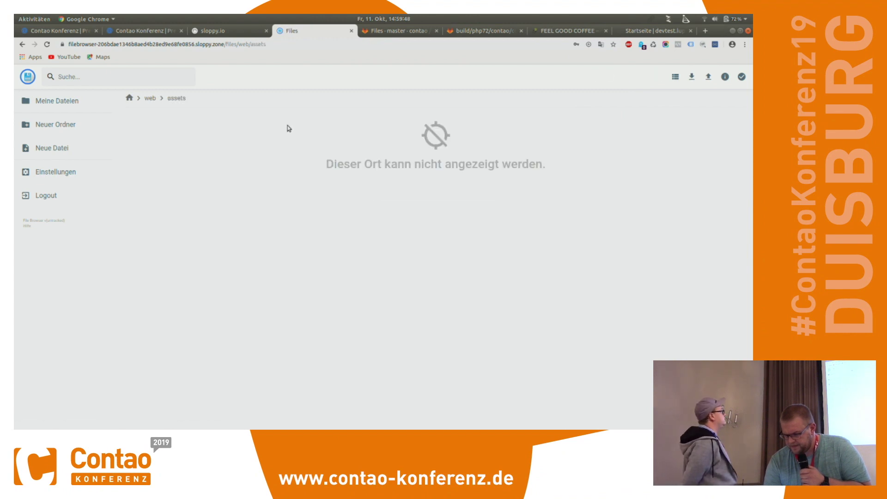
pyautogui.click(129, 98)
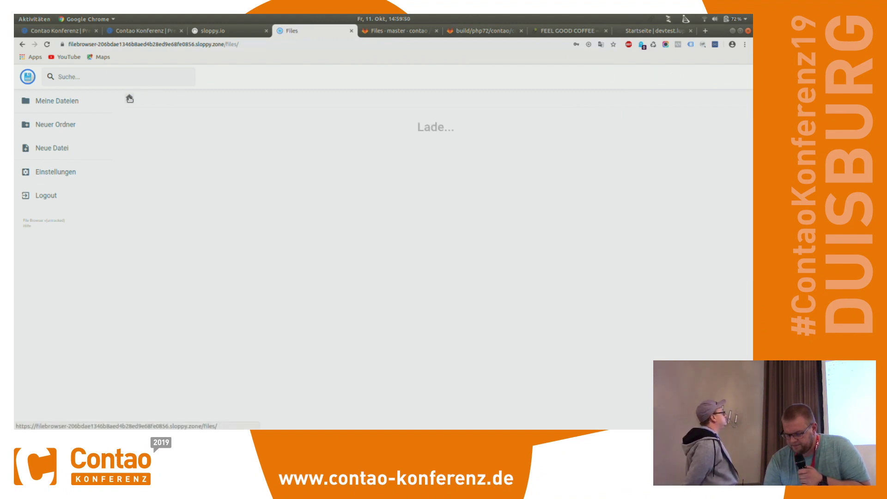